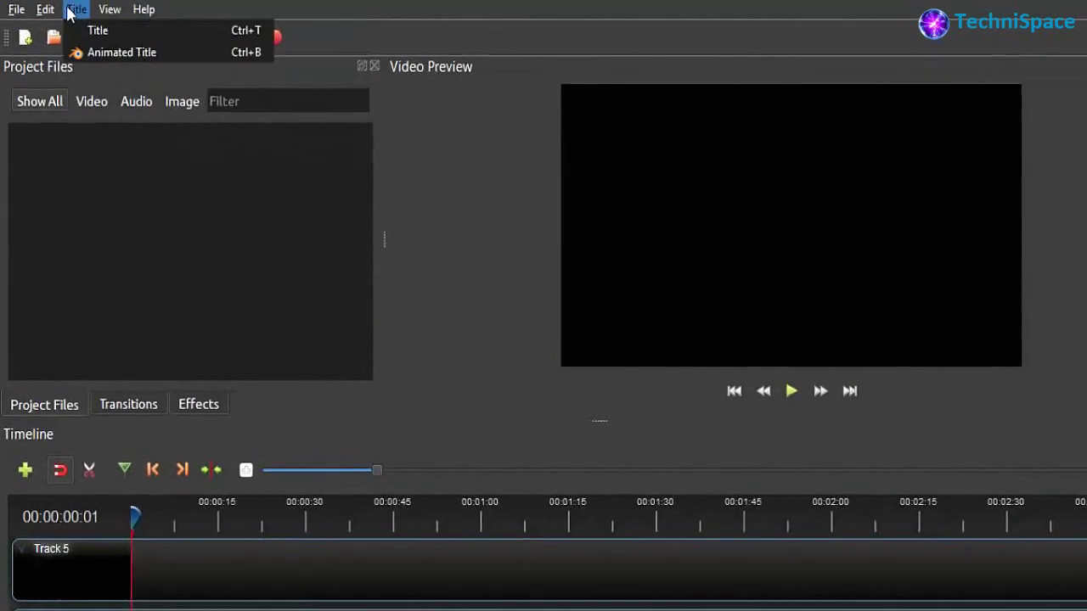
Move the playhead to about 18 seconds and import Robin.mp4 from the Video effects folder.
{"action": "mouse_move", "coordinate": [108, 9]}
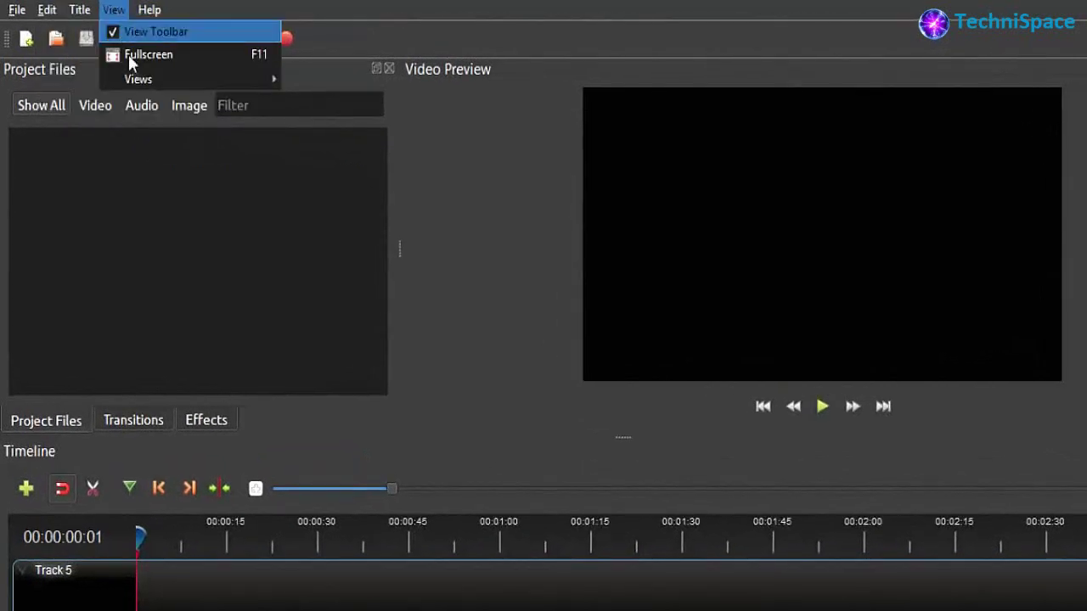
{"action": "left_click", "coordinate": [133, 543]}
{"action": "left_click_drag", "start_coordinate": [138, 534], "coordinate": [282, 544]}
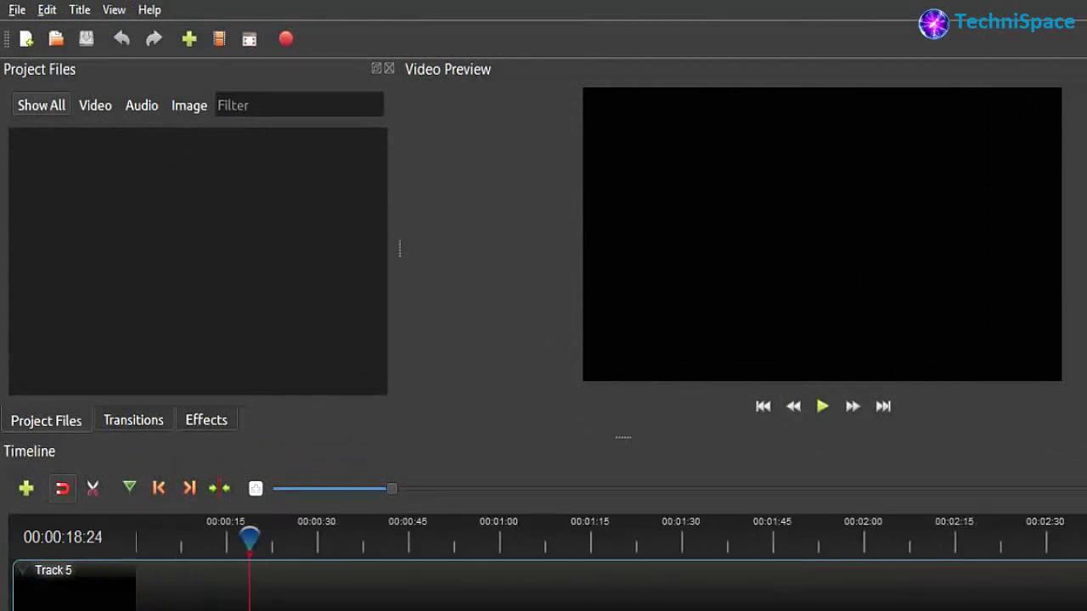
{"action": "left_click", "coordinate": [180, 39]}
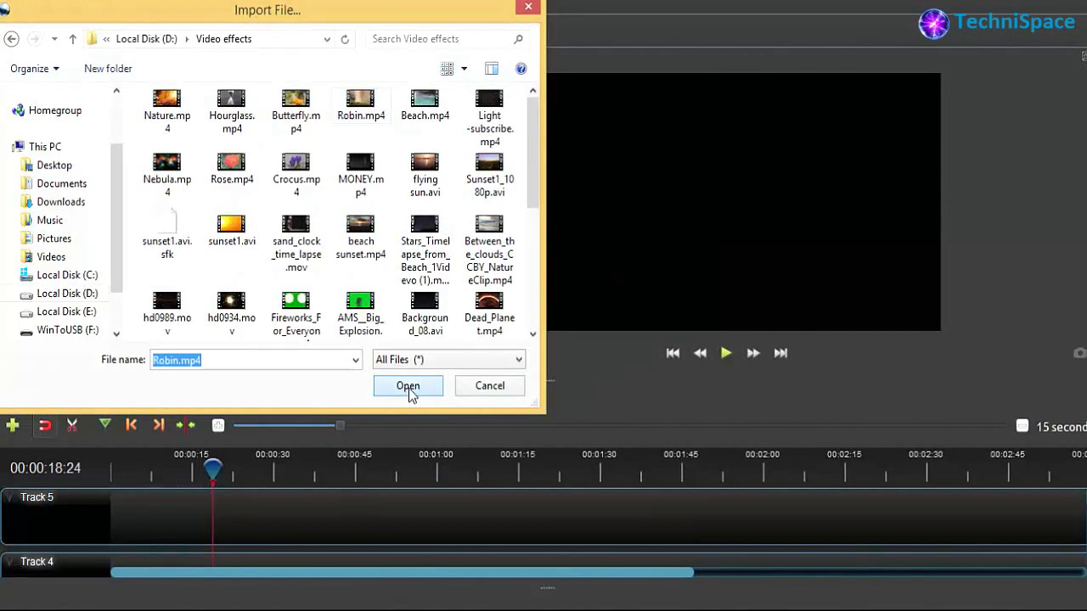
{"action": "left_click", "coordinate": [408, 388]}
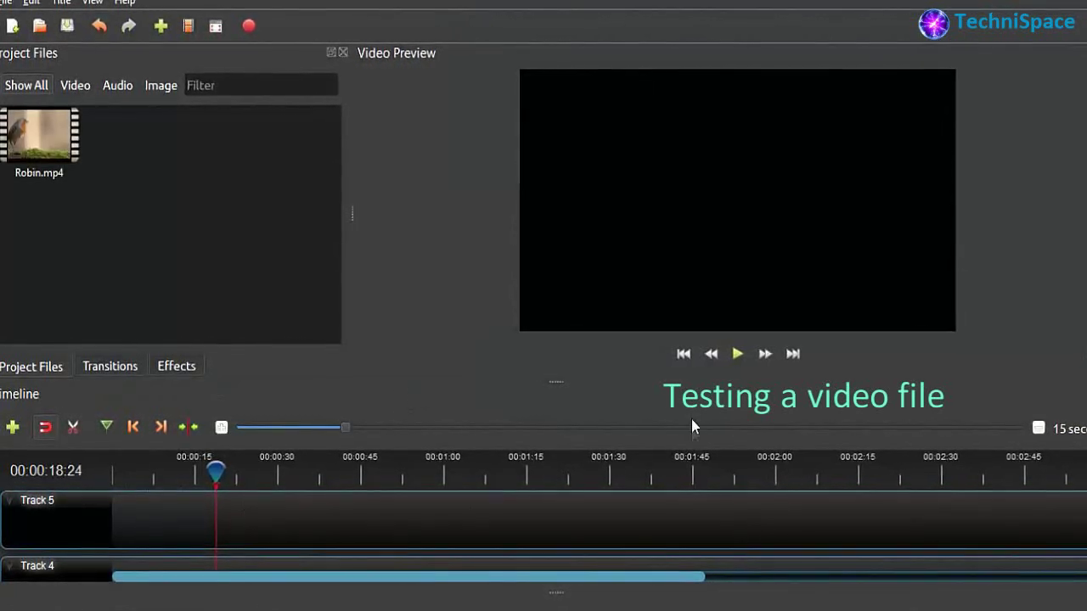
Place Robin.mp4 at the start of Track 4, then adjust the preview size and timeline zoom.
{"action": "left_click_drag", "start_coordinate": [577, 381], "coordinate": [567, 317]}
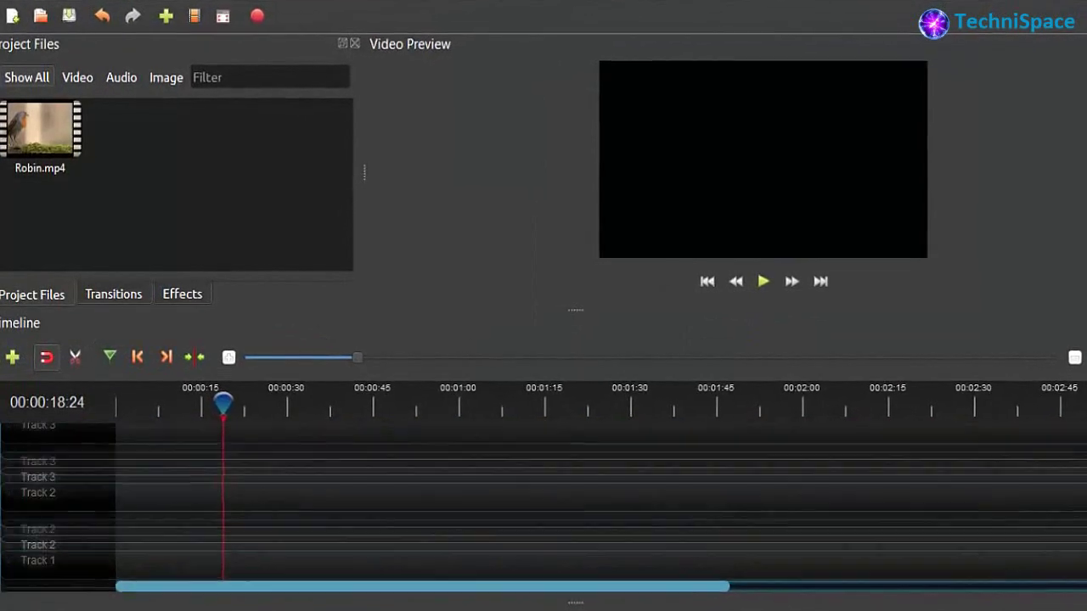
{"action": "left_click_drag", "start_coordinate": [84, 142], "coordinate": [172, 511]}
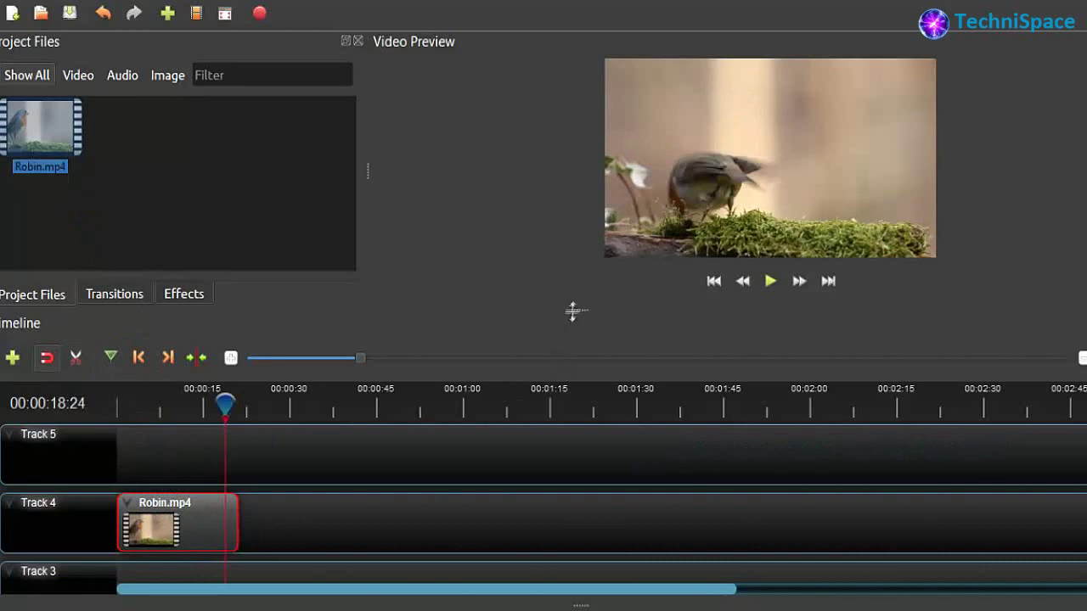
{"action": "left_click_drag", "start_coordinate": [577, 309], "coordinate": [582, 389]}
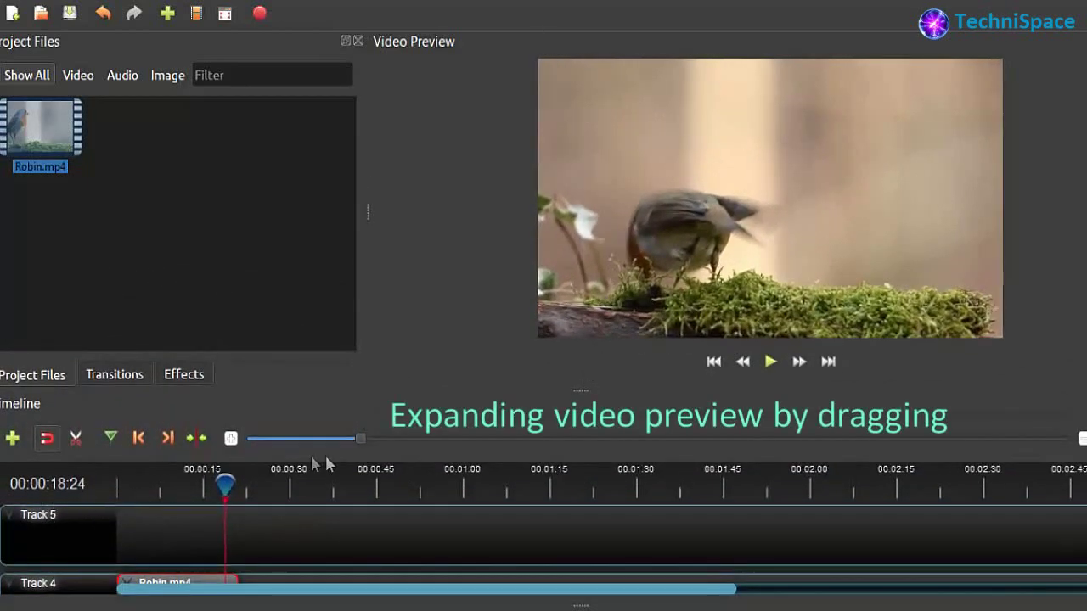
{"action": "mouse_move", "coordinate": [357, 435]}
{"action": "left_mouse_down"}
{"action": "mouse_move", "coordinate": [309, 441]}
{"action": "mouse_move", "coordinate": [352, 441]}
{"action": "left_mouse_up"}
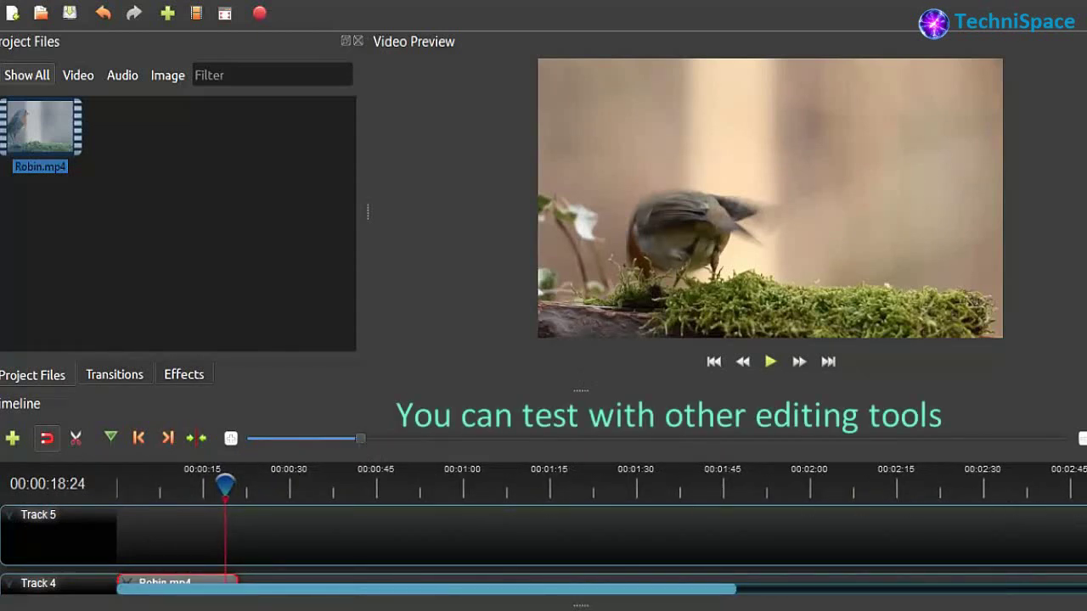
{"action": "scroll", "coordinate": [543, 543], "scroll_direction": "down", "scroll_amount": 2}
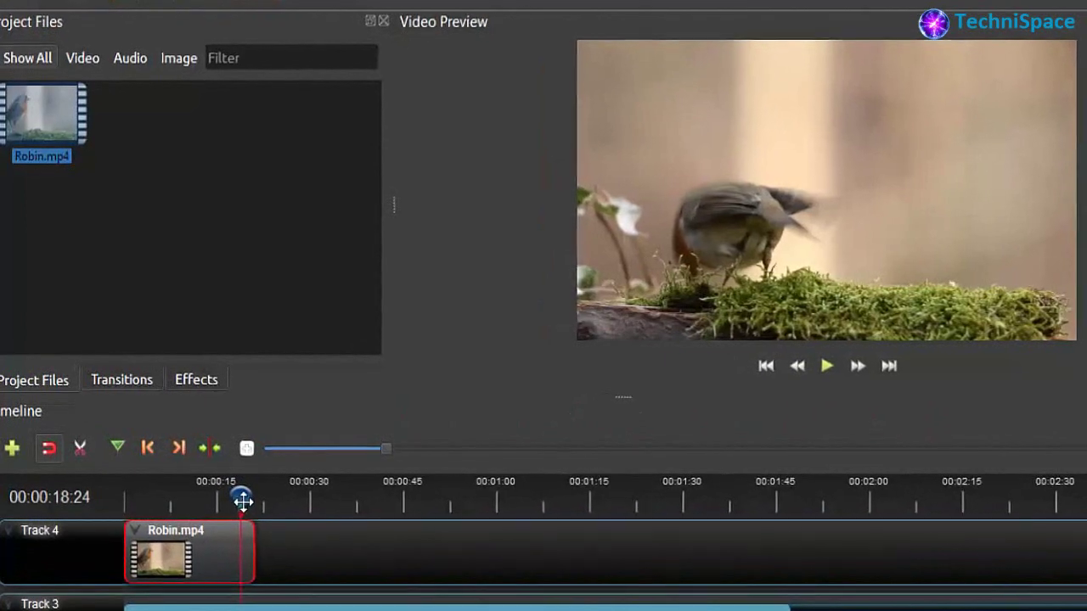
{"action": "left_click_drag", "start_coordinate": [235, 497], "coordinate": [196, 501]}
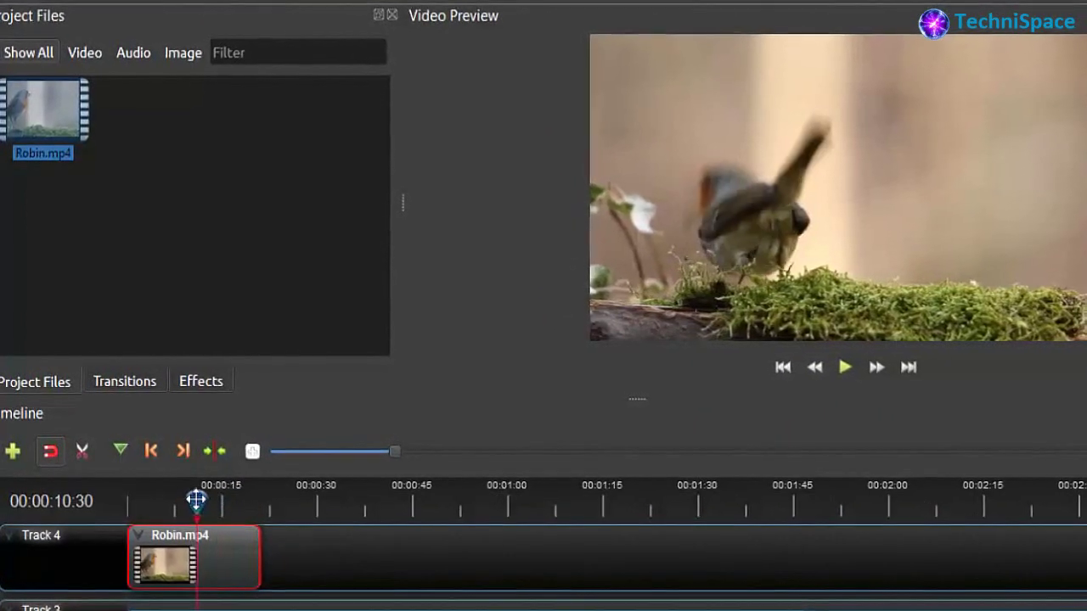
Drop the Checked 2 transition onto the Robin.mp4 clip and shorten it.
{"action": "left_click", "coordinate": [189, 384]}
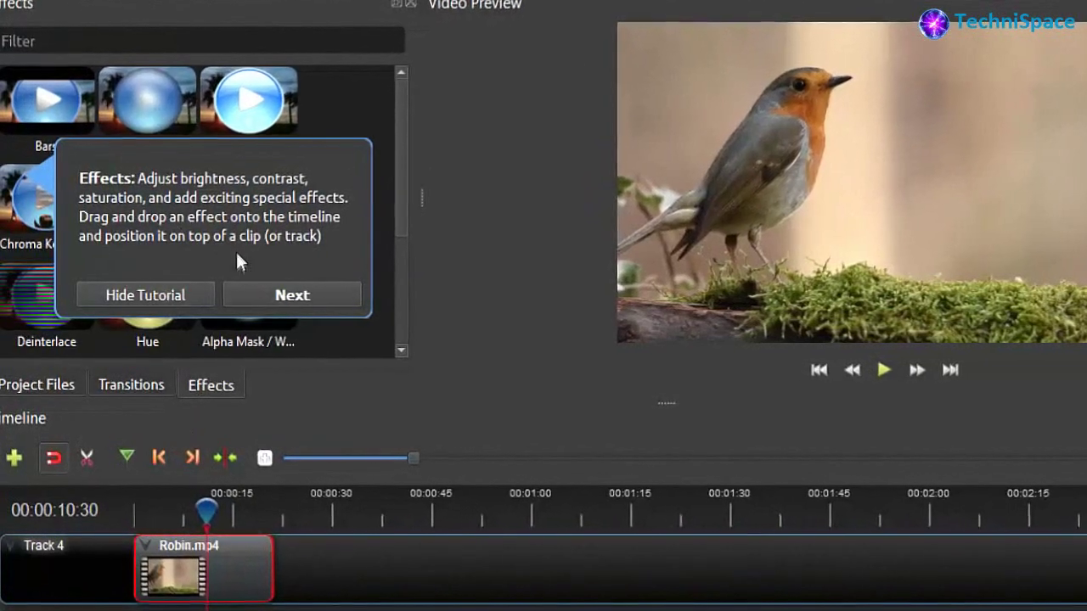
{"action": "left_click", "coordinate": [255, 293]}
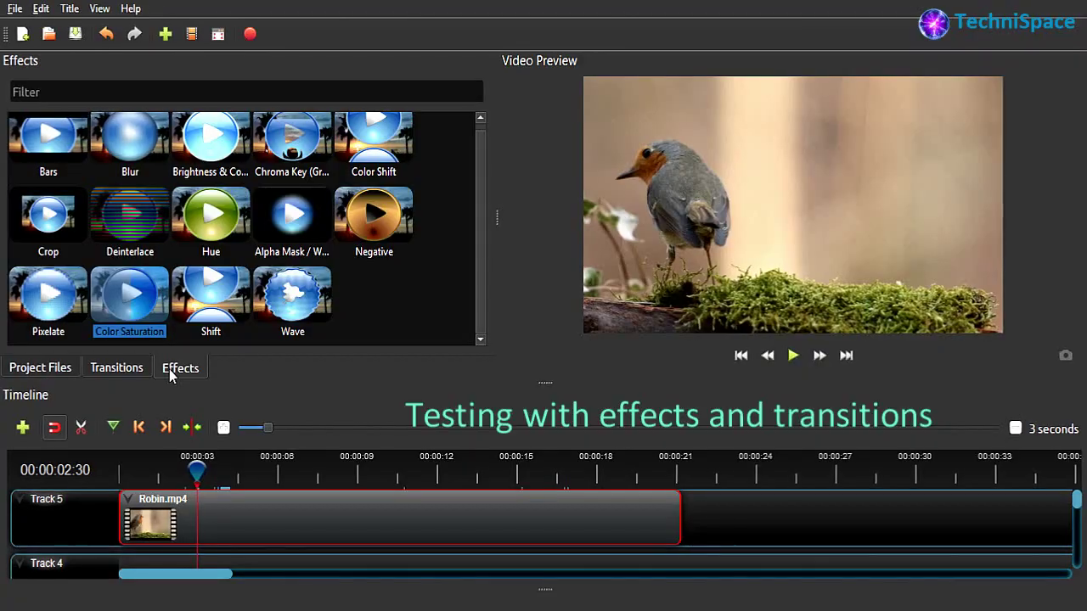
{"action": "left_click", "coordinate": [113, 369]}
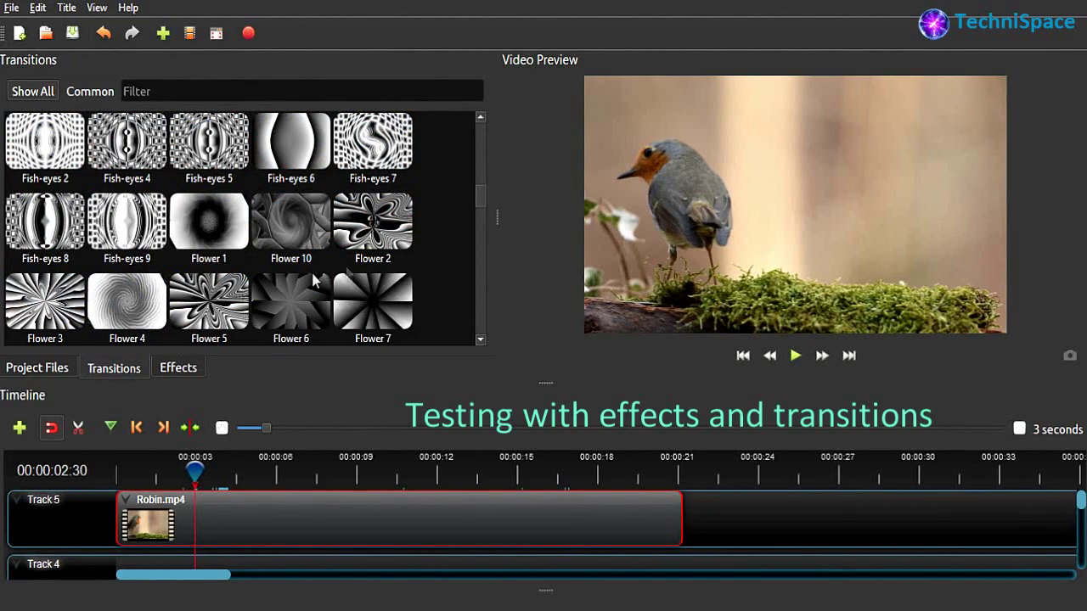
{"action": "left_click_drag", "start_coordinate": [481, 194], "coordinate": [482, 156]}
{"action": "left_click_drag", "start_coordinate": [207, 208], "coordinate": [303, 529]}
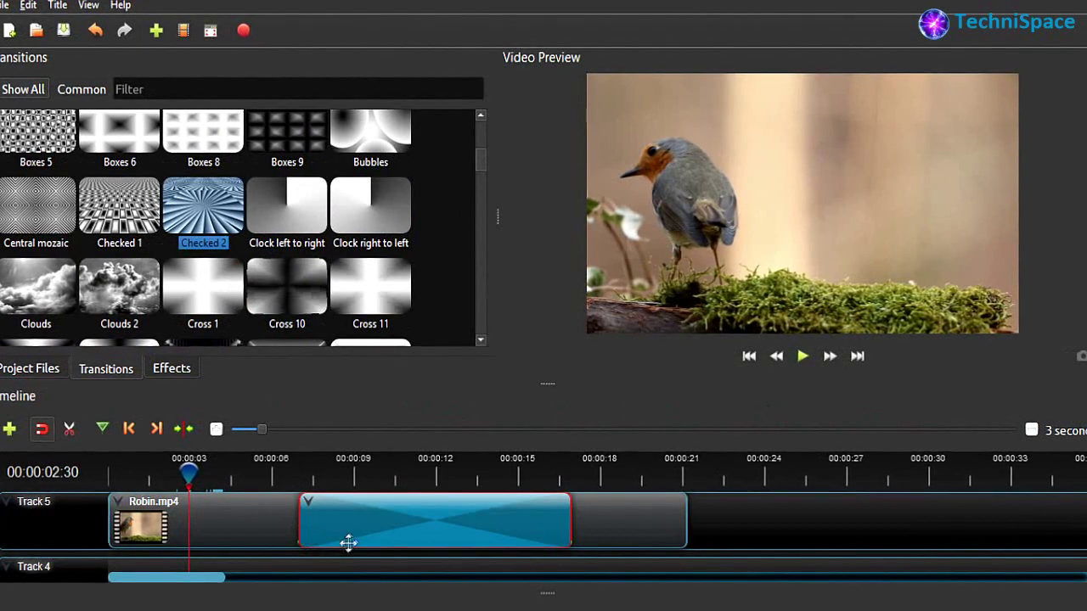
{"action": "left_click_drag", "start_coordinate": [570, 520], "coordinate": [314, 525]}
Preview the Checked 2 transition from about 6 seconds and narrow it slightly more.
{"action": "key", "text": "space"}
{"action": "left_click", "coordinate": [235, 517]}
{"action": "key", "text": "space"}
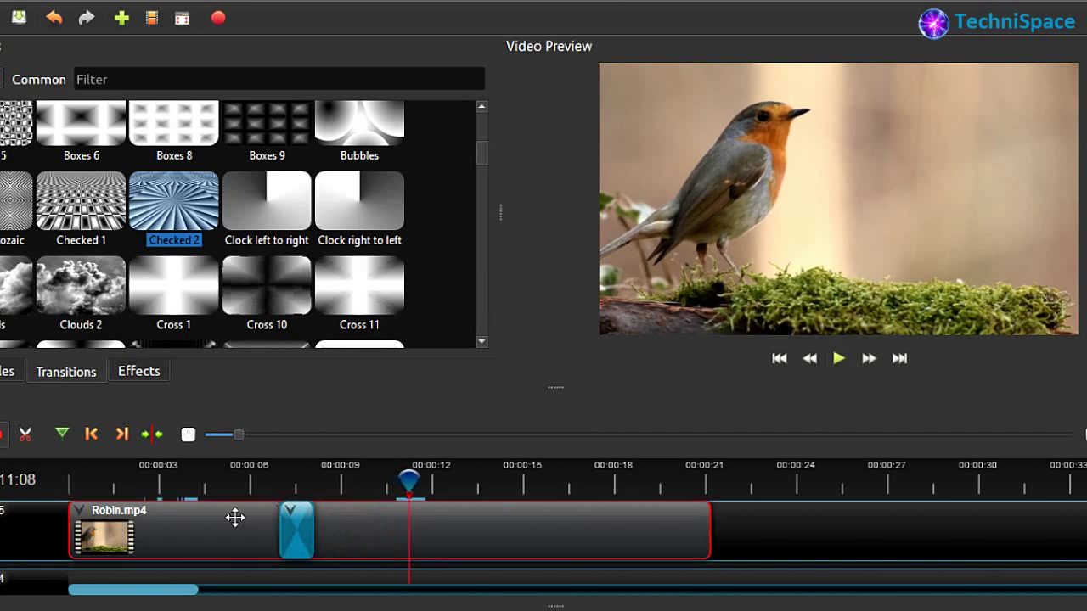
{"action": "left_click", "coordinate": [277, 490]}
{"action": "key", "text": "space"}
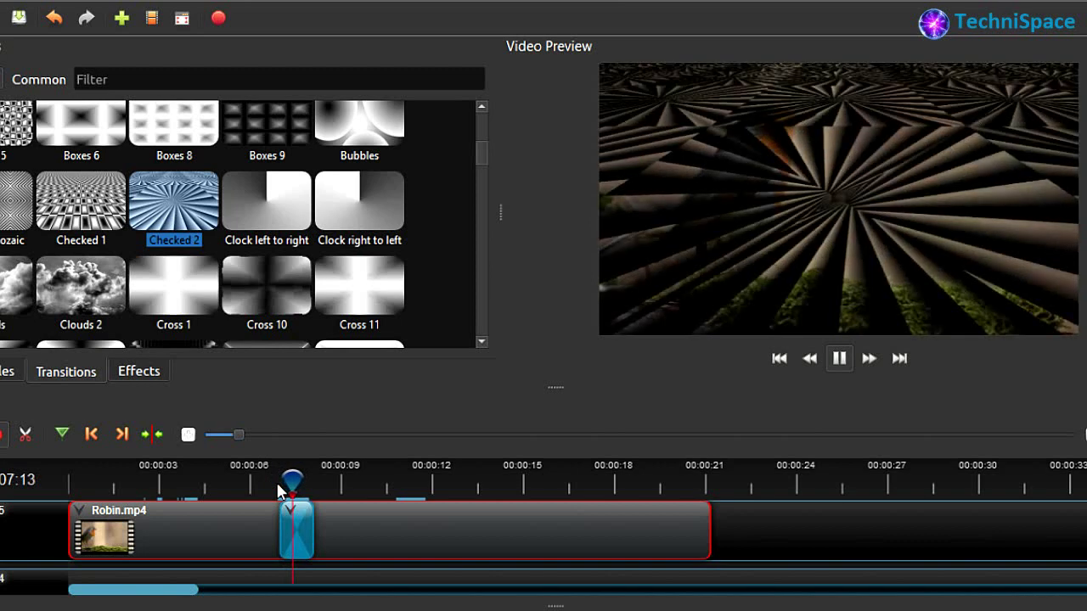
{"action": "key", "text": "space"}
{"action": "left_click_drag", "start_coordinate": [314, 510], "coordinate": [302, 518]}
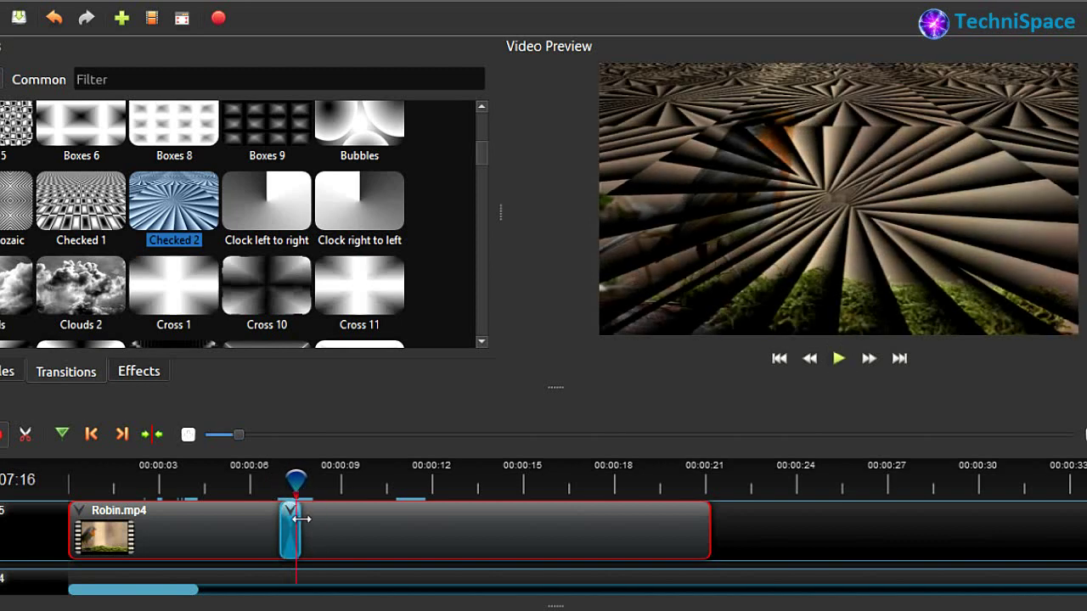
{"action": "left_click", "coordinate": [280, 482]}
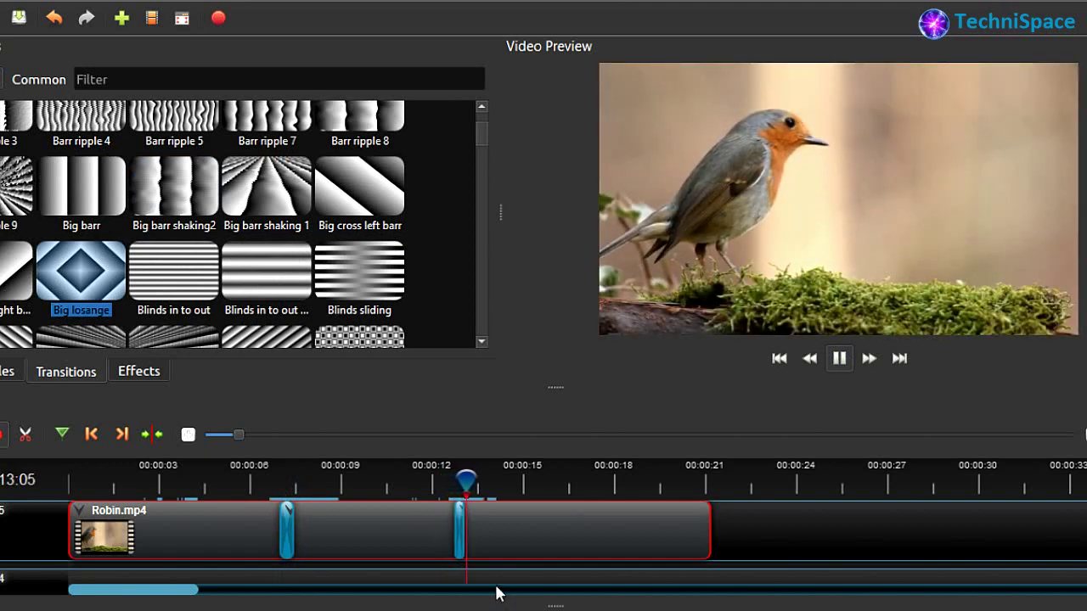
{"action": "left_click", "coordinate": [140, 374]}
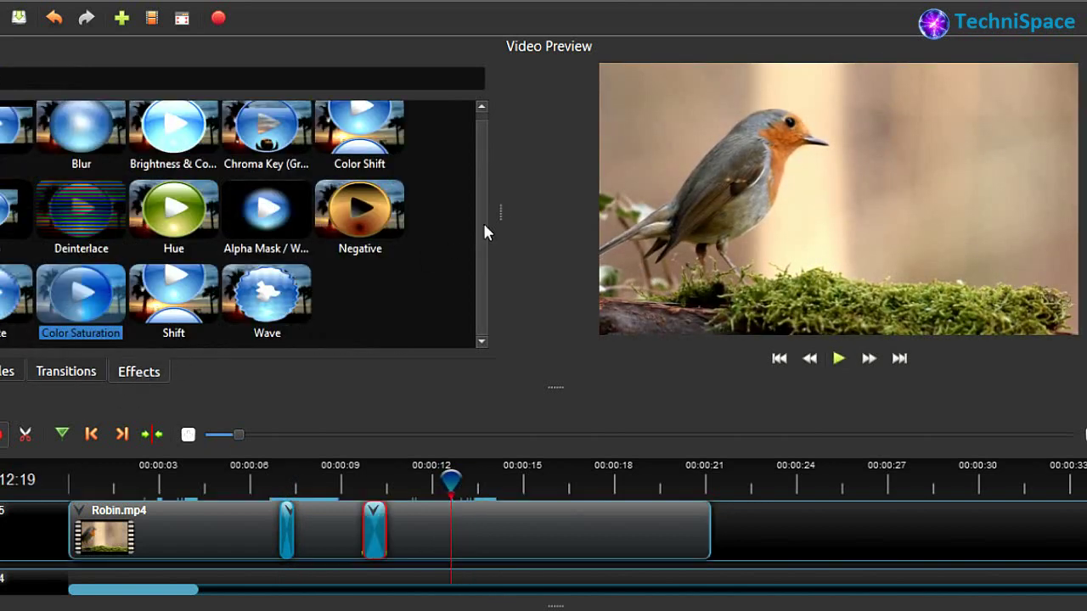
Apply the Hue effect to Robin.mp4 and show the clip's Properties panel.
{"action": "left_click_drag", "start_coordinate": [174, 211], "coordinate": [480, 544]}
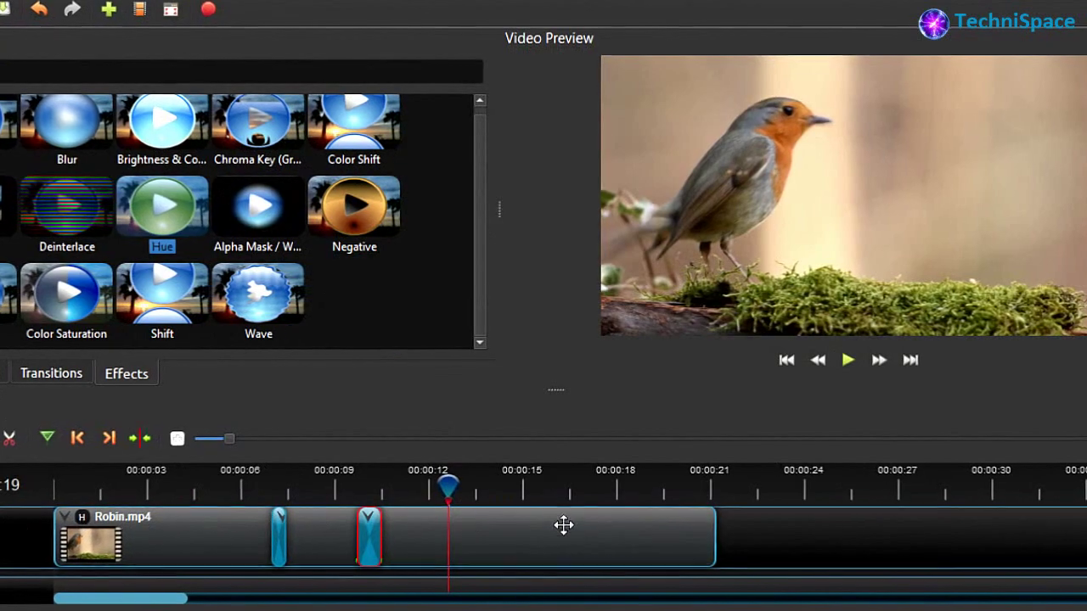
{"action": "right_click", "coordinate": [187, 530]}
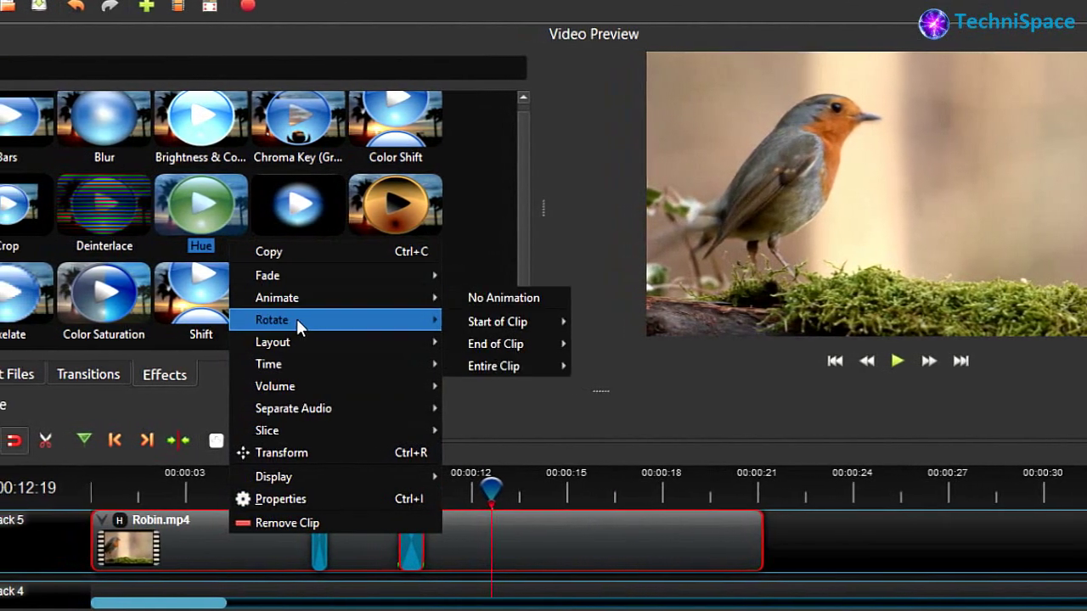
{"action": "mouse_move", "coordinate": [267, 326]}
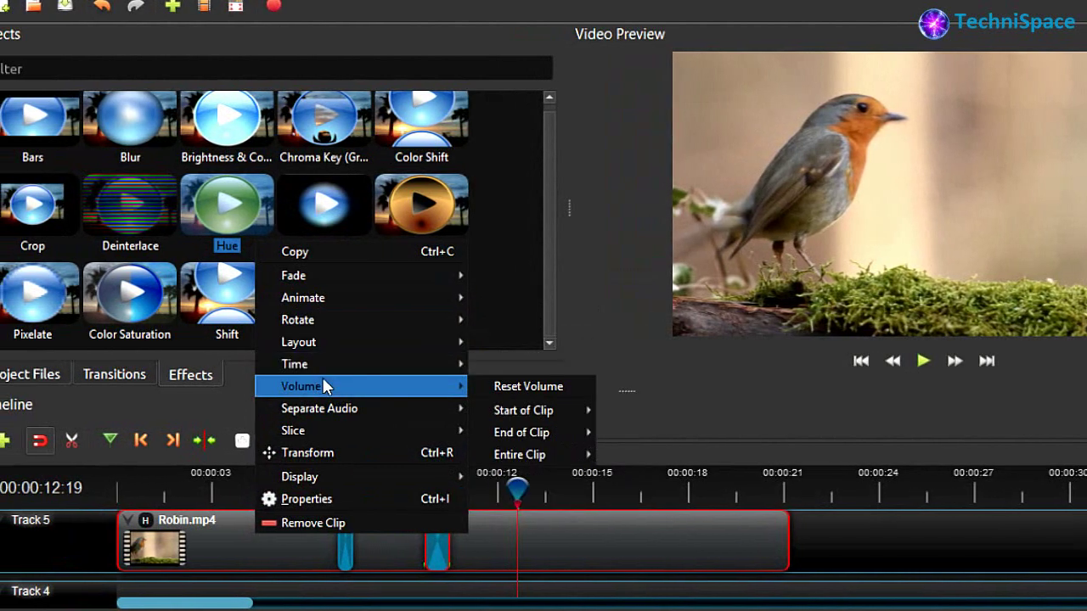
{"action": "mouse_move", "coordinate": [322, 479]}
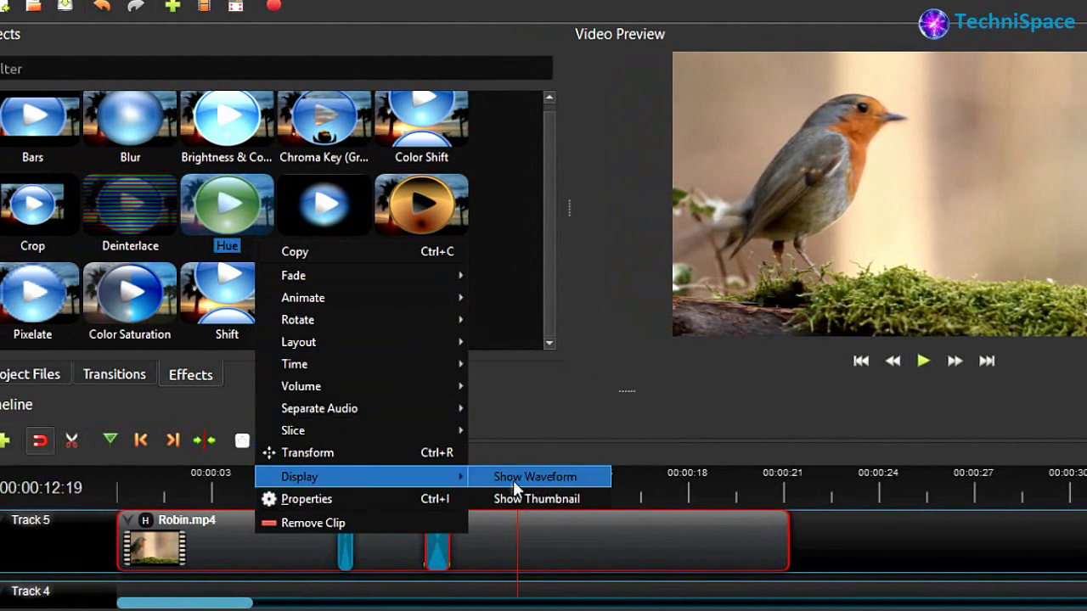
{"action": "left_click", "coordinate": [351, 500]}
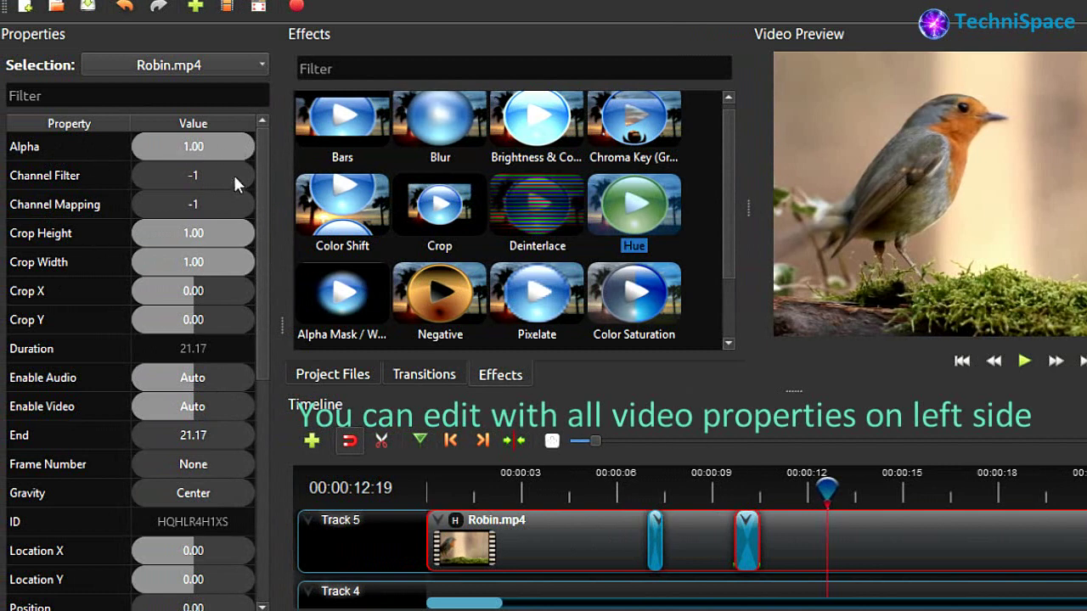
Set the clip's Alpha back to 1 after trying a lower value.
{"action": "mouse_move", "coordinate": [146, 144]}
{"action": "left_mouse_down"}
{"action": "mouse_move", "coordinate": [225, 147]}
{"action": "mouse_move", "coordinate": [124, 145]}
{"action": "left_mouse_up"}
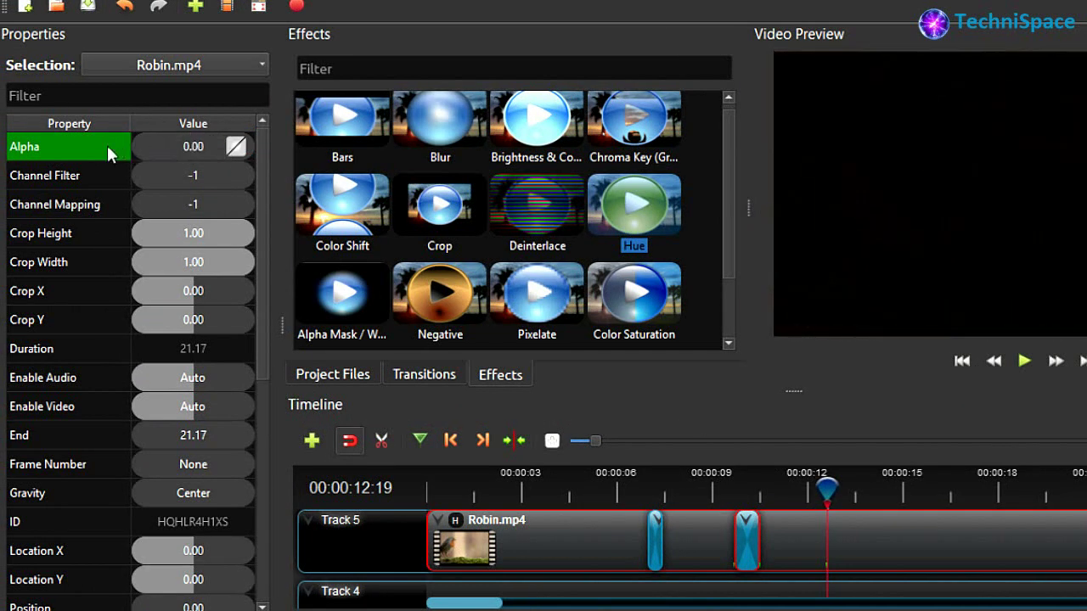
{"action": "left_click", "coordinate": [190, 146]}
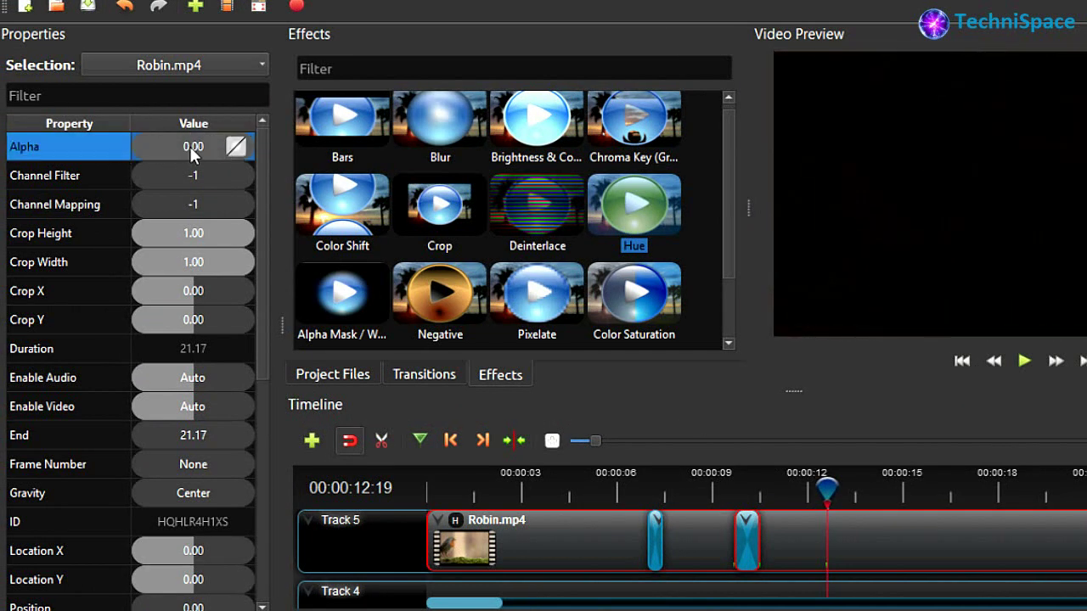
{"action": "double_click", "coordinate": [189, 146]}
{"action": "type", "text": "1"}
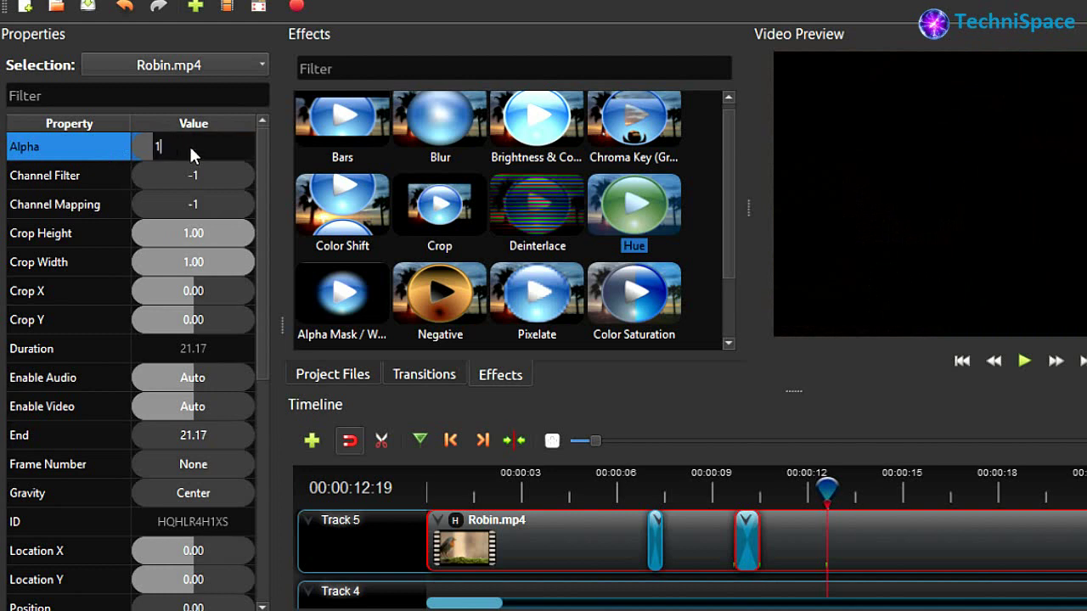
{"action": "key", "text": "Return"}
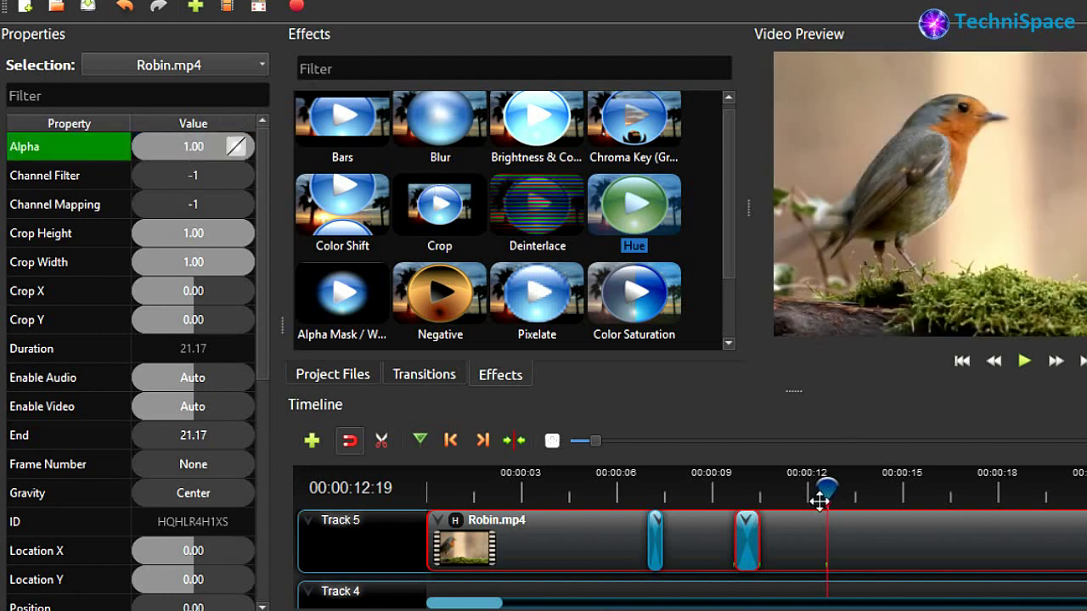
Try narrower Scale X values, then return Scale X to 1.00.
{"action": "left_click_drag", "start_coordinate": [822, 490], "coordinate": [832, 490]}
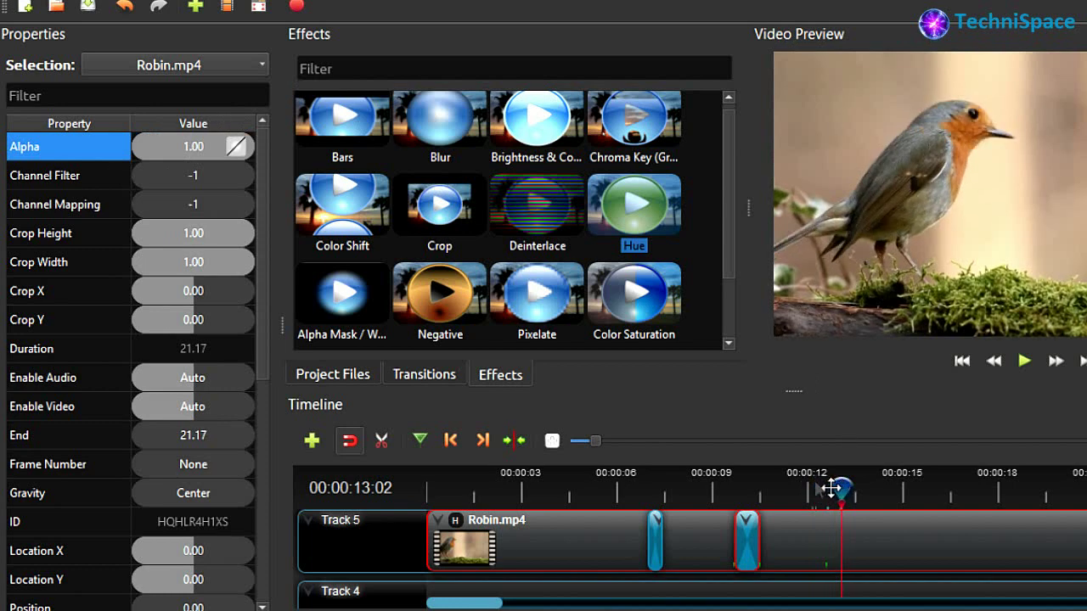
{"action": "left_click_drag", "start_coordinate": [264, 210], "coordinate": [264, 345]}
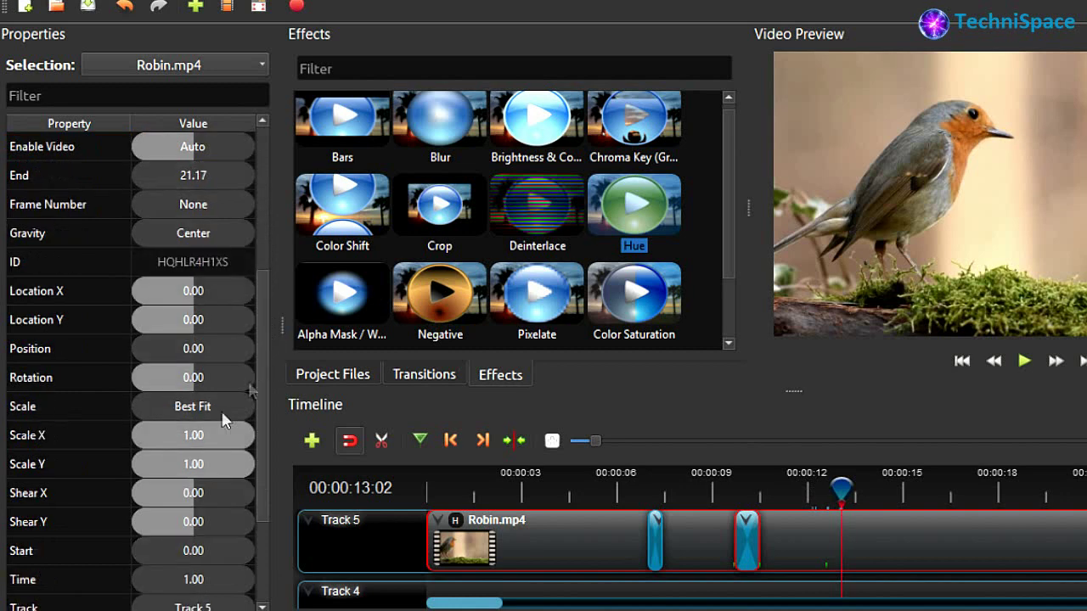
{"action": "left_click", "coordinate": [138, 441]}
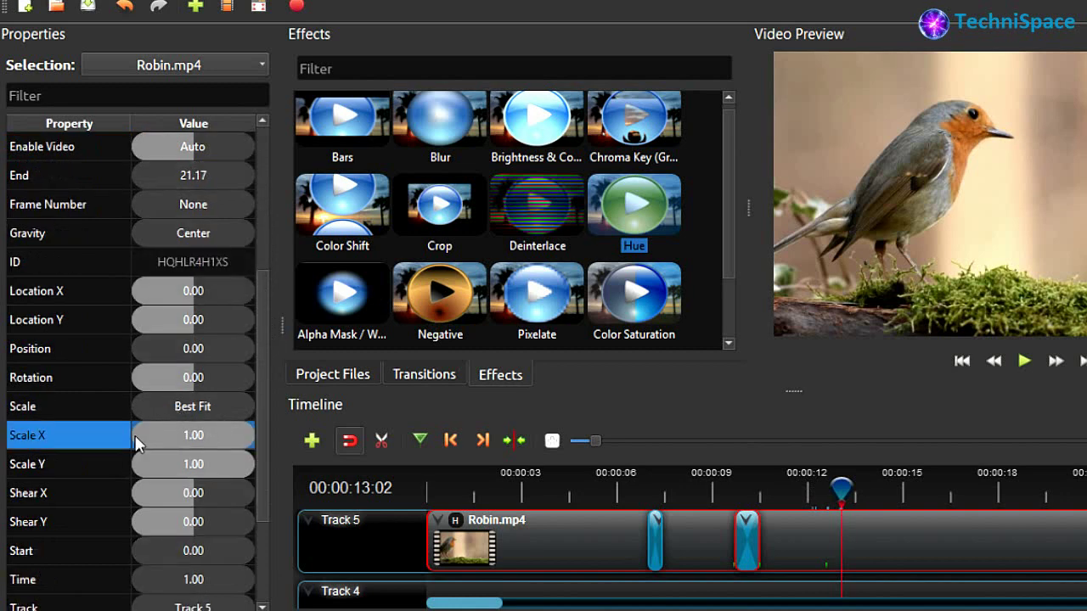
{"action": "left_click_drag", "start_coordinate": [137, 436], "coordinate": [194, 441]}
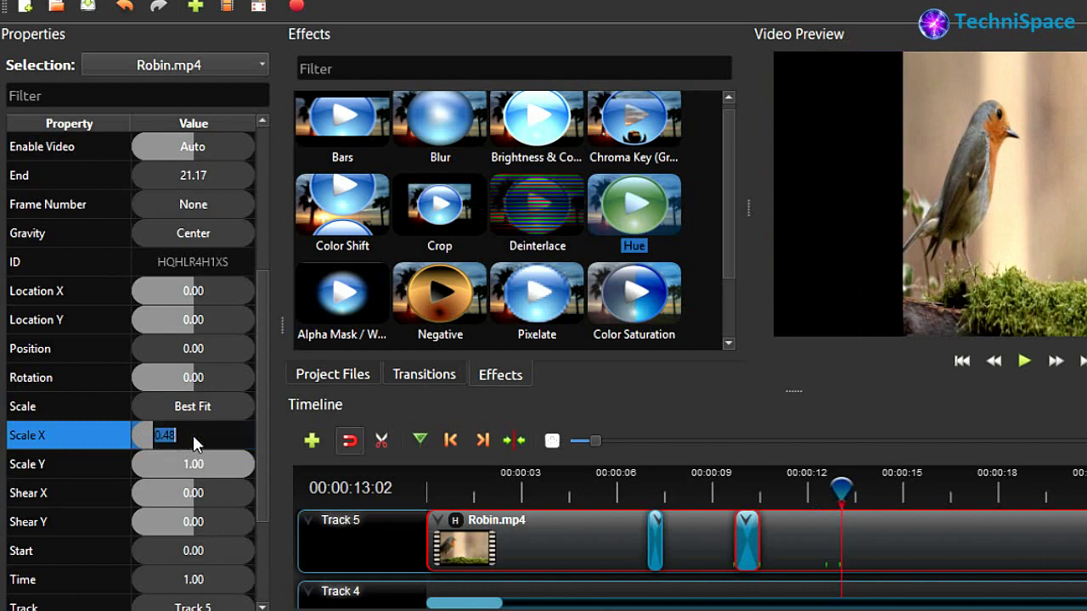
{"action": "key", "text": "Return"}
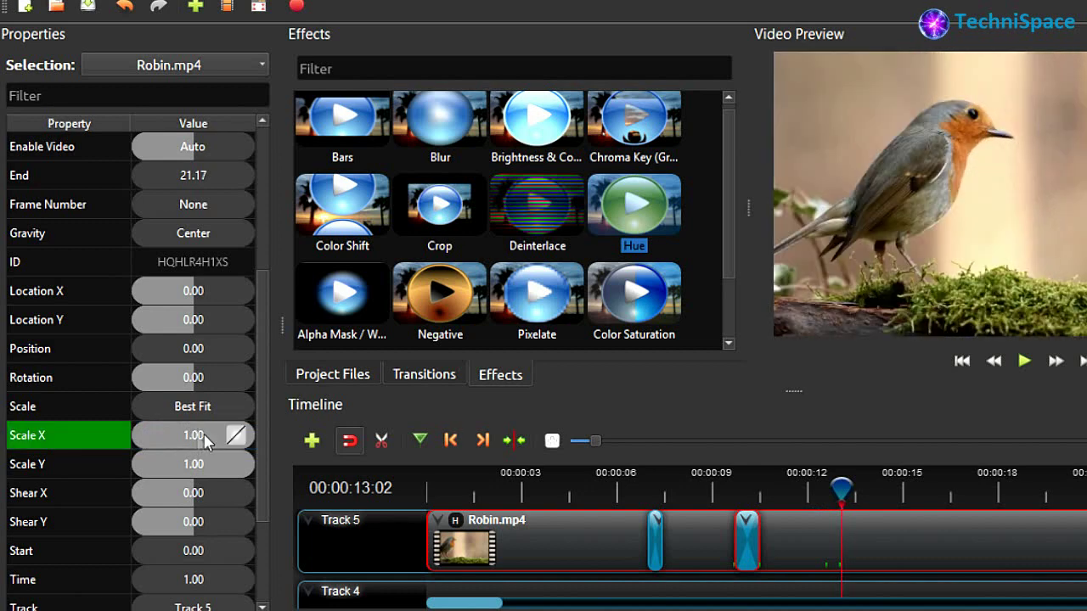
{"action": "left_click_drag", "start_coordinate": [263, 395], "coordinate": [280, 457]}
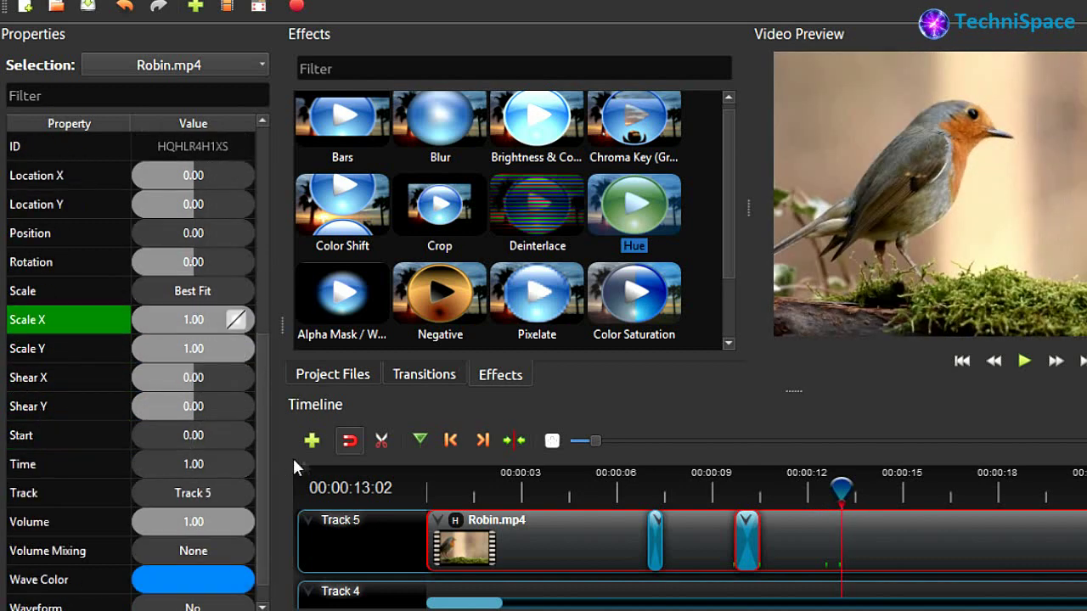
Select the Hue effect and keyframe Hue 0.20 at about 00:00:13:29, turning the robin green.
{"action": "left_click", "coordinate": [170, 65]}
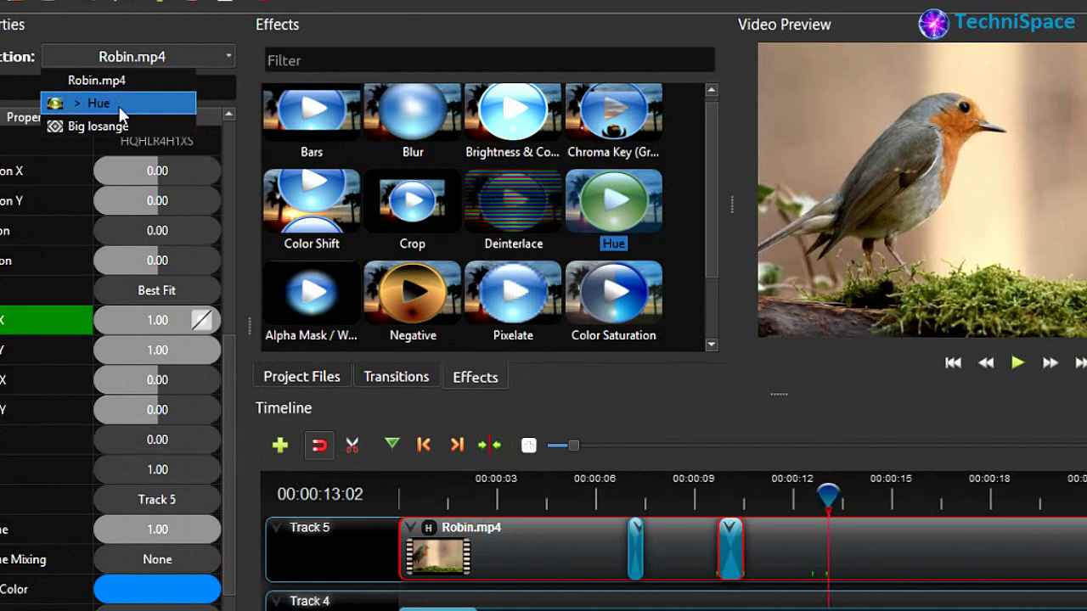
{"action": "left_click", "coordinate": [119, 104]}
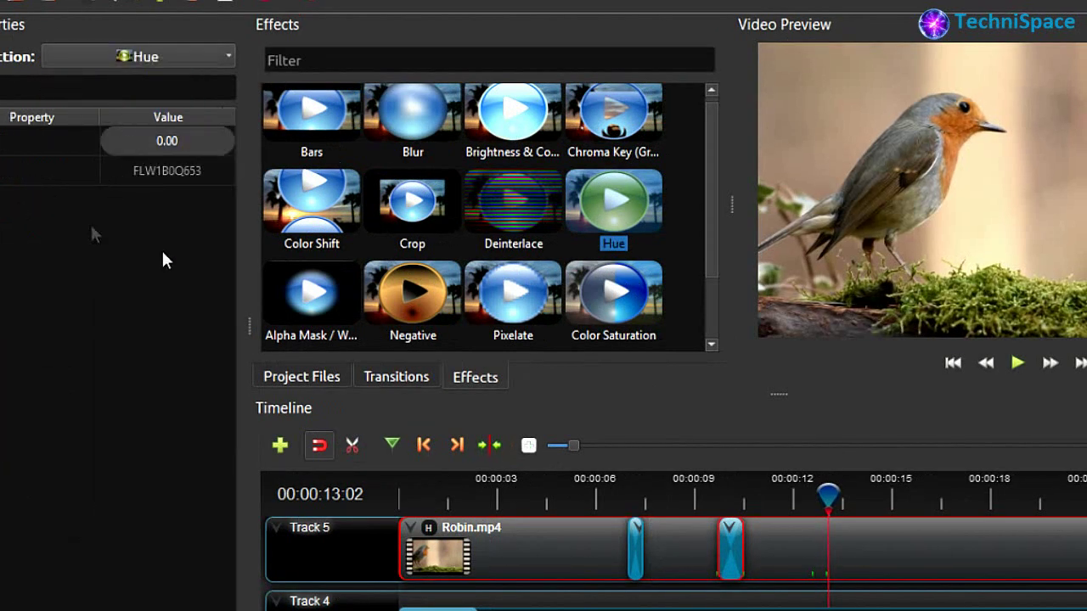
{"action": "left_click_drag", "start_coordinate": [828, 493], "coordinate": [855, 492]}
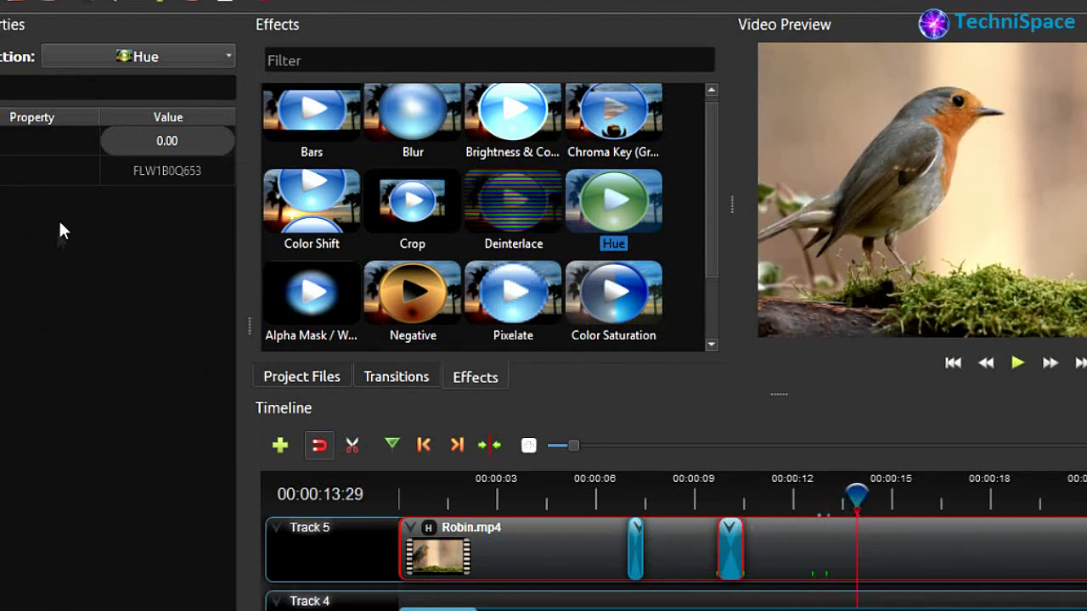
{"action": "left_click_drag", "start_coordinate": [112, 138], "coordinate": [136, 142]}
Keyframe Hue 0.46 at 00:00:15:05 (blue) and 0.82 at 00:00:15:20 (purple).
{"action": "left_click_drag", "start_coordinate": [856, 491], "coordinate": [896, 492]}
{"action": "left_click_drag", "start_coordinate": [124, 146], "coordinate": [164, 143]}
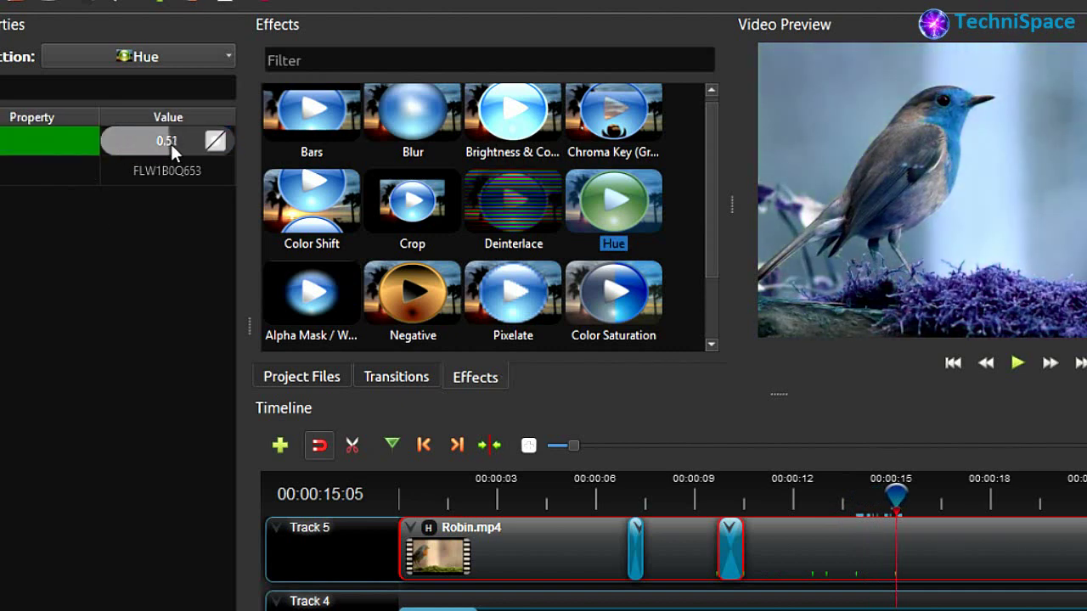
{"action": "left_click_drag", "start_coordinate": [895, 495], "coordinate": [912, 506]}
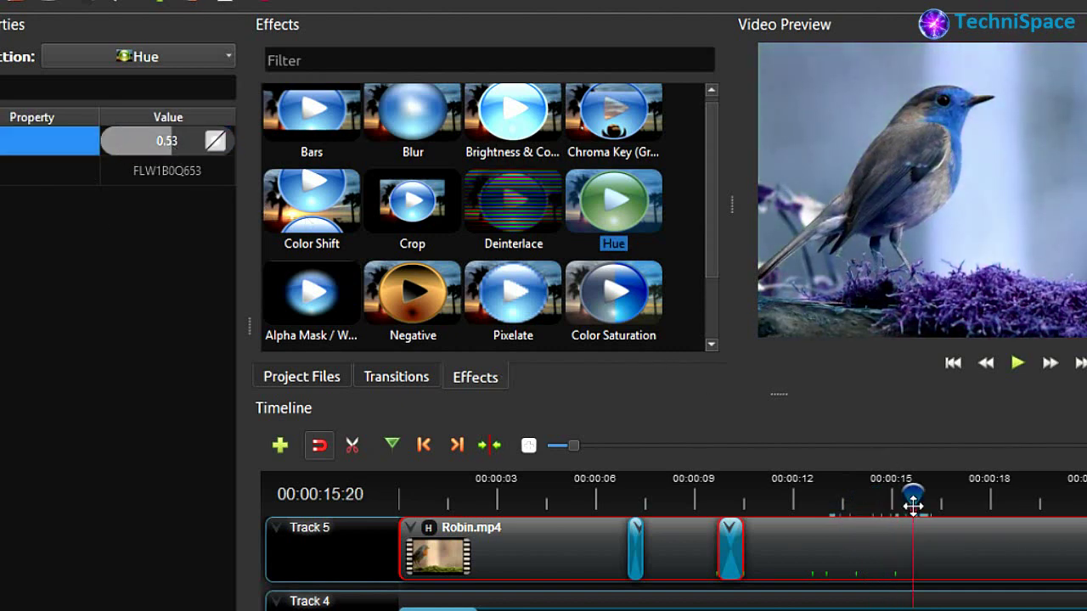
{"action": "left_click_drag", "start_coordinate": [173, 137], "coordinate": [192, 136]}
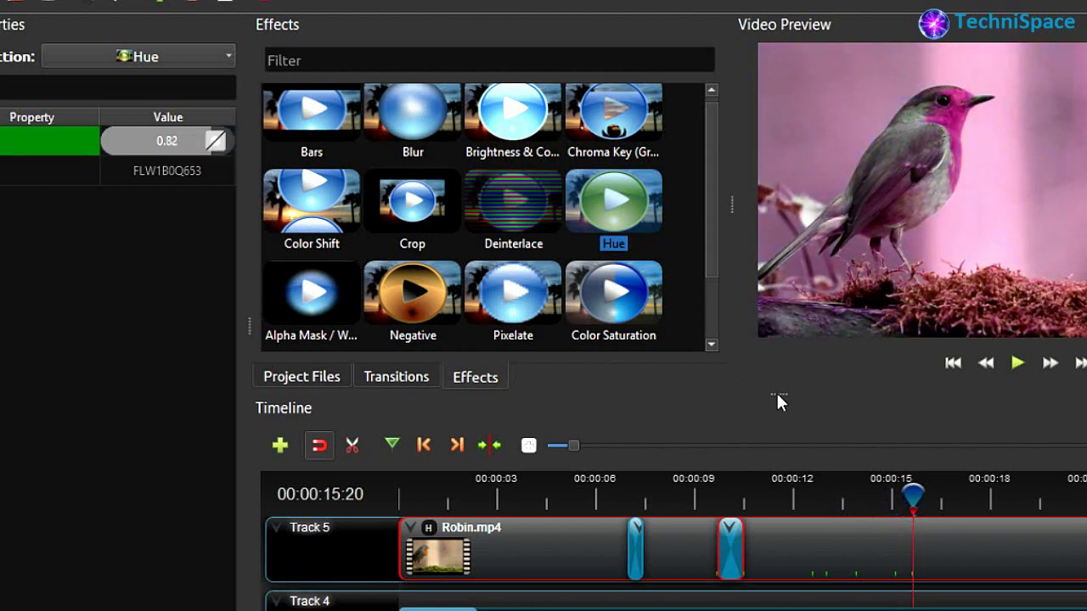
{"action": "left_click_drag", "start_coordinate": [900, 495], "coordinate": [686, 524]}
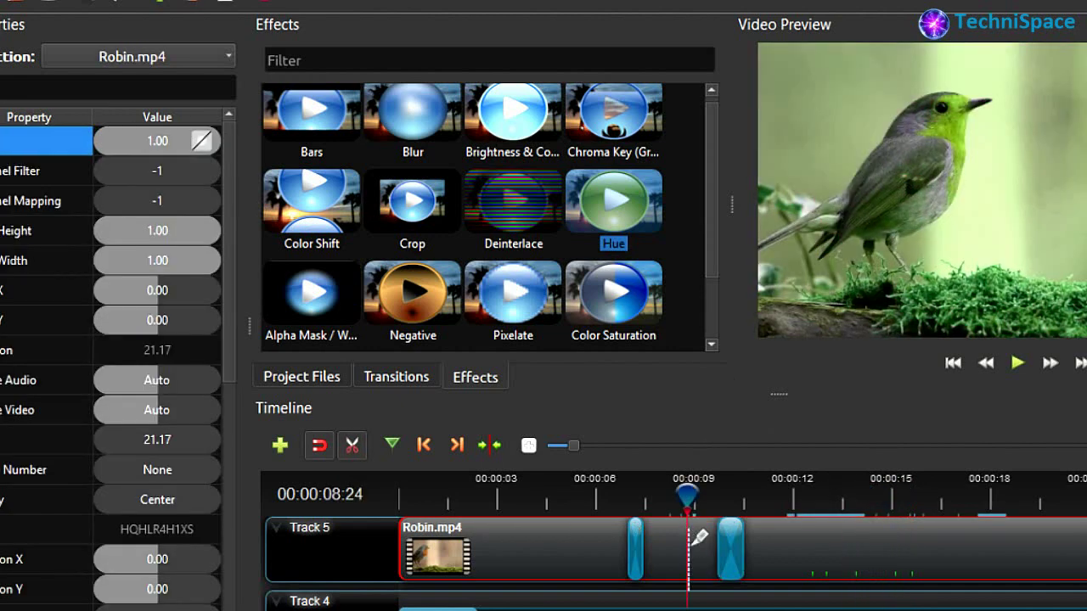
Split Robin.mp4 at 00:00:08:24 and delete the first part.
{"action": "left_click", "coordinate": [688, 543]}
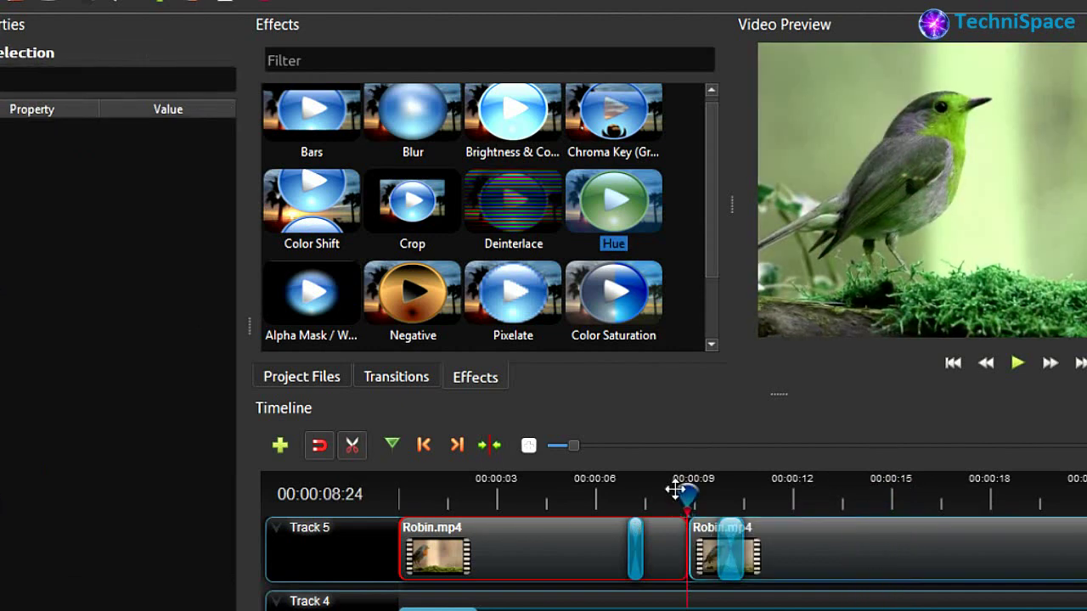
{"action": "left_click_drag", "start_coordinate": [686, 492], "coordinate": [770, 495]}
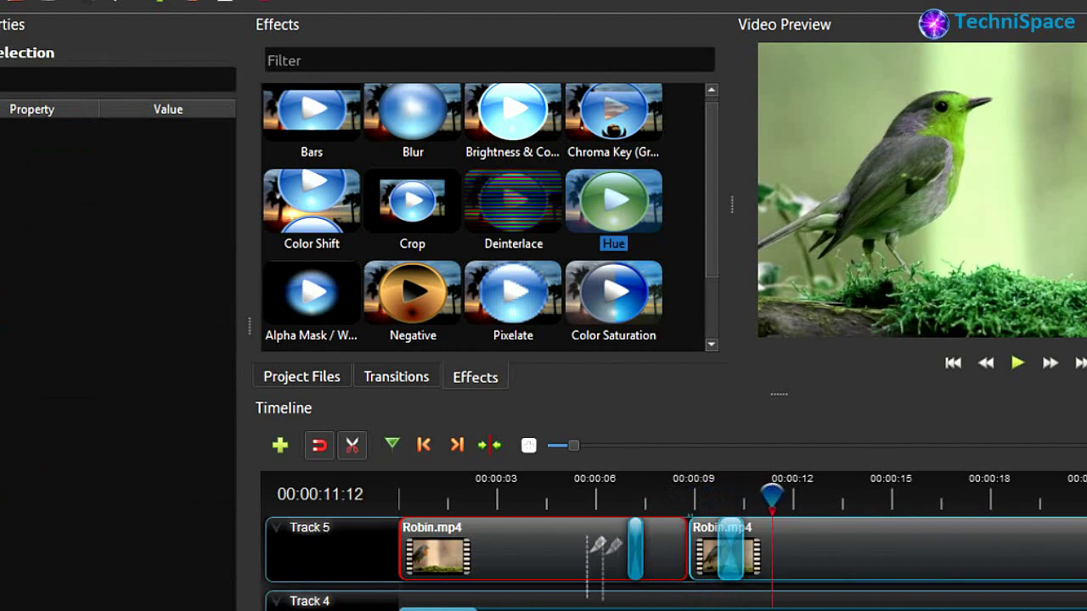
{"action": "left_click", "coordinate": [351, 447]}
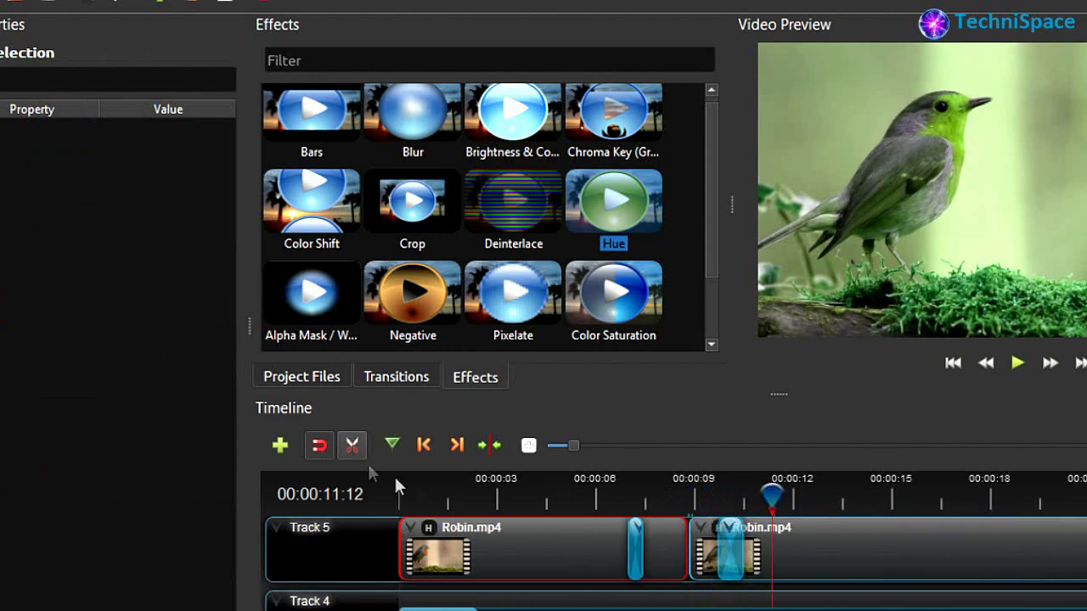
{"action": "left_click", "coordinate": [592, 548]}
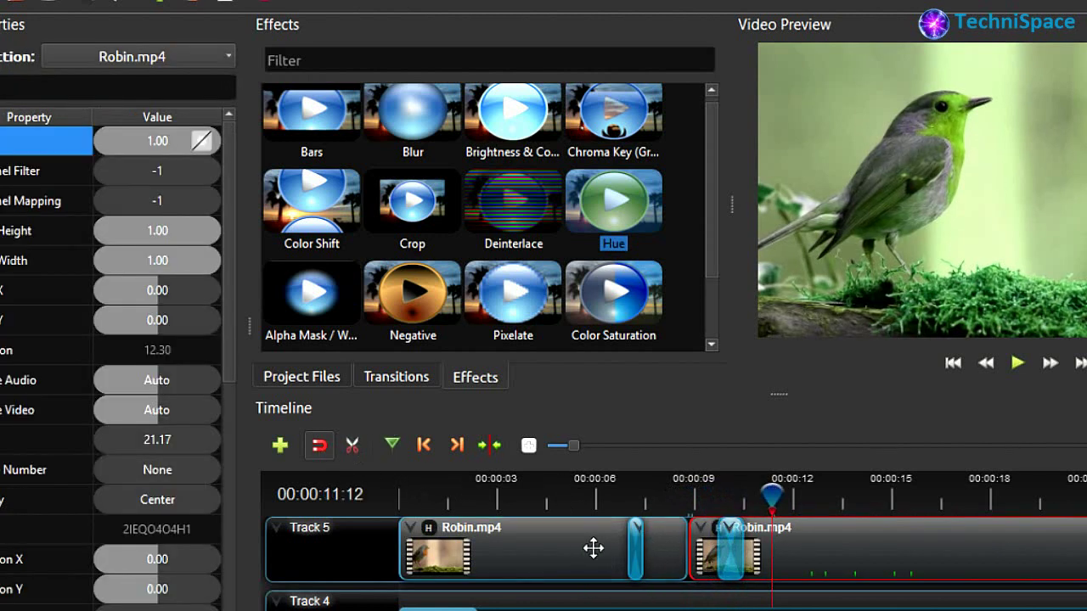
{"action": "key", "text": "Delete"}
Move the remaining clip to the start of Track 5 and pull Big losange earlier.
{"action": "left_click", "coordinate": [633, 549]}
{"action": "left_click_drag", "start_coordinate": [820, 548], "coordinate": [524, 549]}
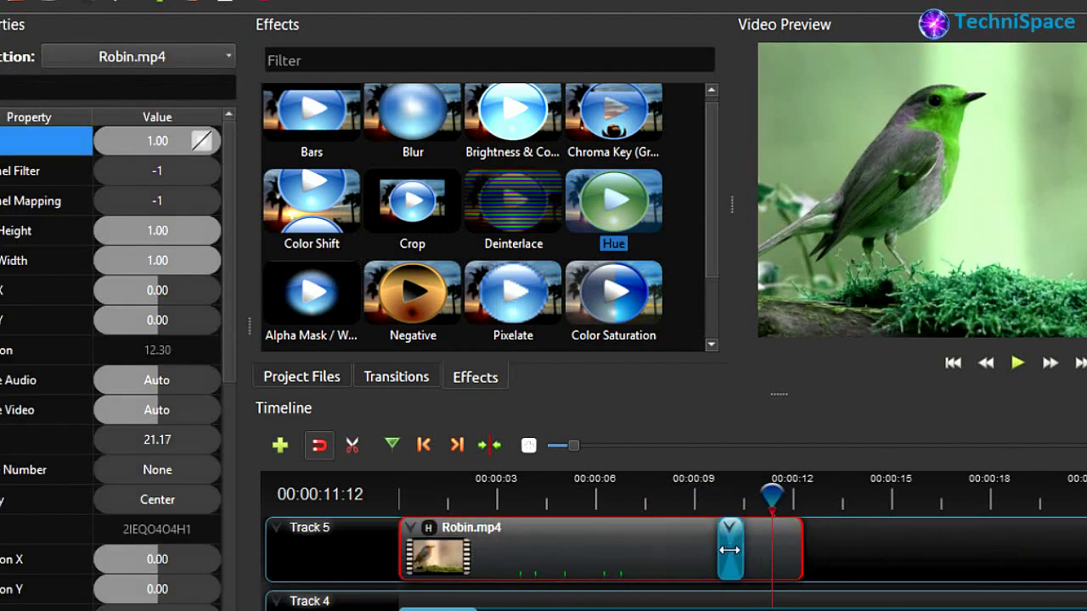
{"action": "left_click", "coordinate": [594, 549]}
{"action": "left_click_drag", "start_coordinate": [594, 549], "coordinate": [484, 567]}
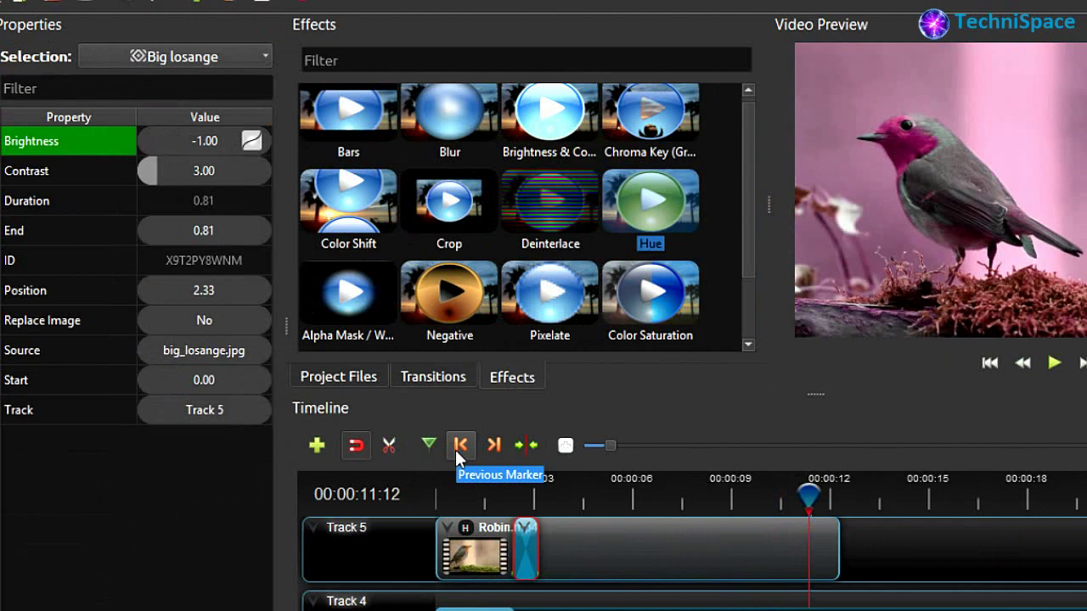
Trim the Robin.mp4 clip's end to about 6 seconds and park the playhead near 00:00:01:07.
{"action": "left_click", "coordinate": [456, 448]}
{"action": "left_click_drag", "start_coordinate": [534, 495], "coordinate": [717, 495]}
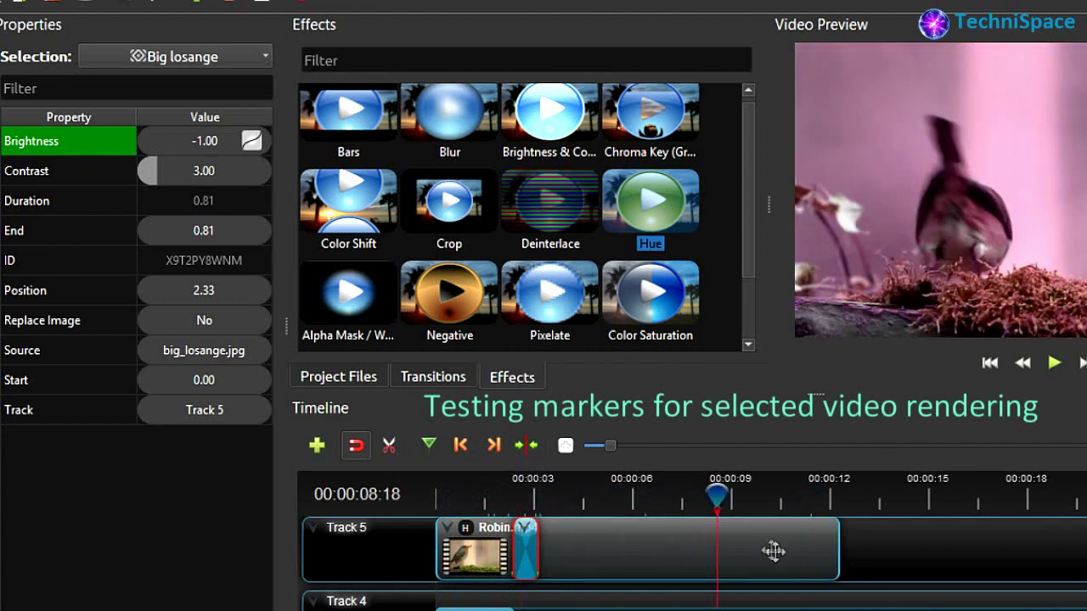
{"action": "left_click_drag", "start_coordinate": [834, 553], "coordinate": [594, 550]}
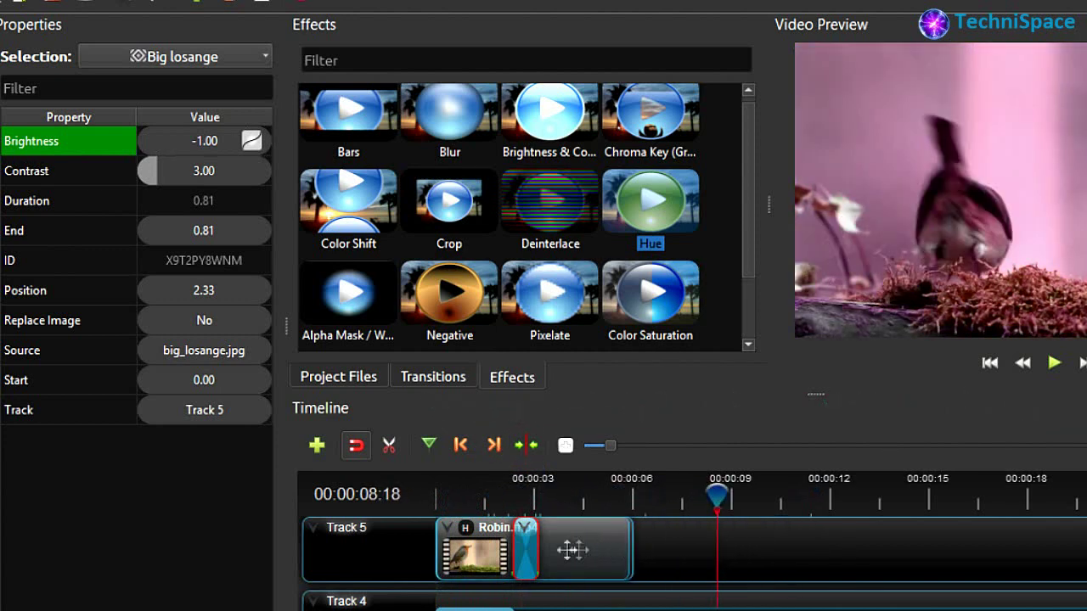
{"action": "left_click_drag", "start_coordinate": [464, 506], "coordinate": [551, 494]}
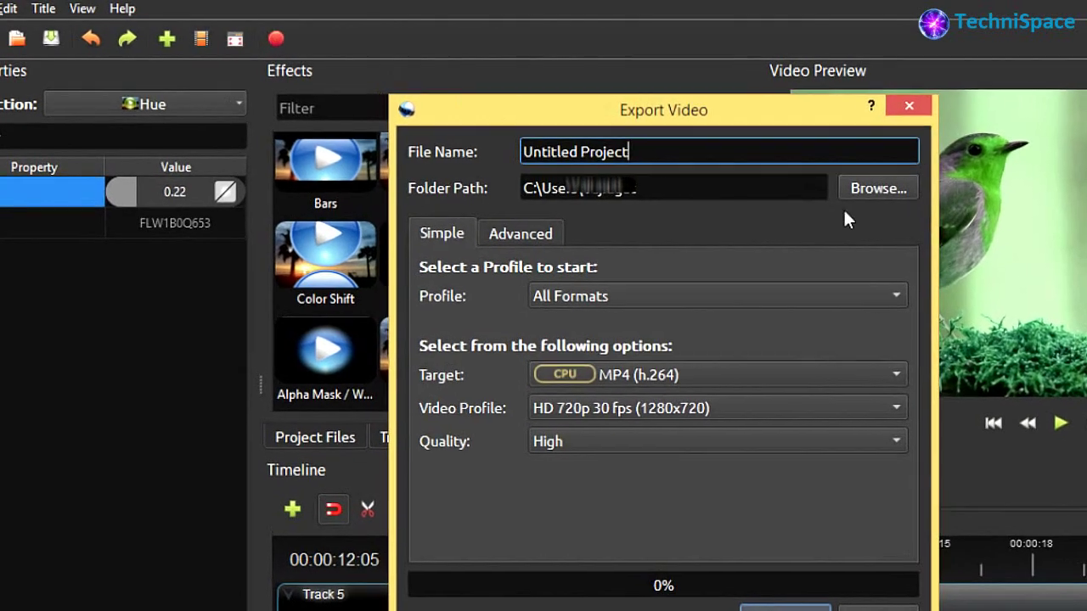
Name the export 'bird dance' with HD 720p 30 fps profile, High quality and All Formats.
{"action": "left_click_drag", "start_coordinate": [628, 152], "coordinate": [481, 145]}
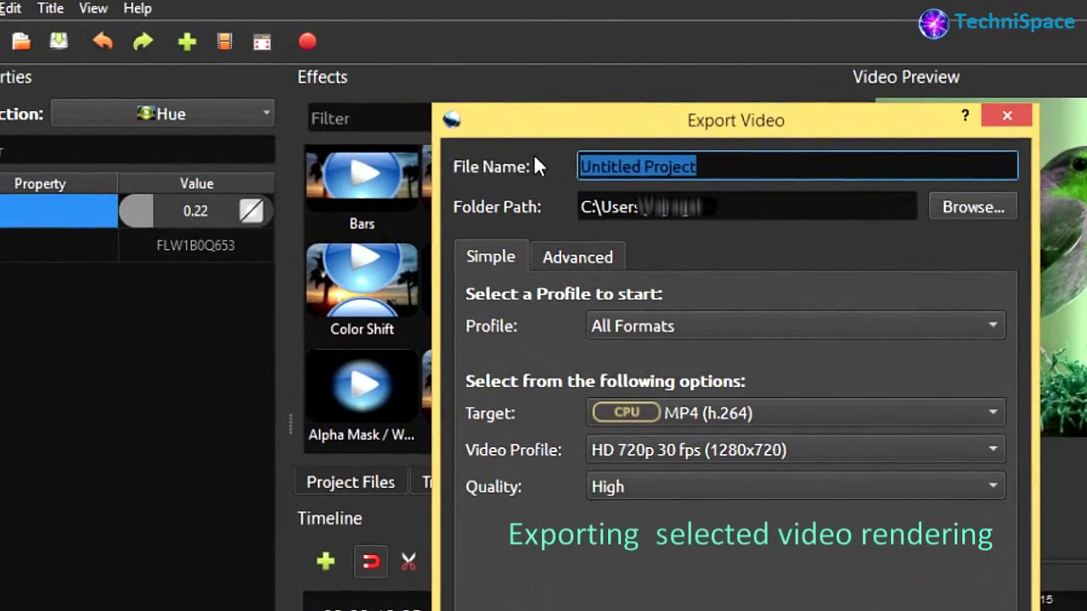
{"action": "type", "text": "bird dance"}
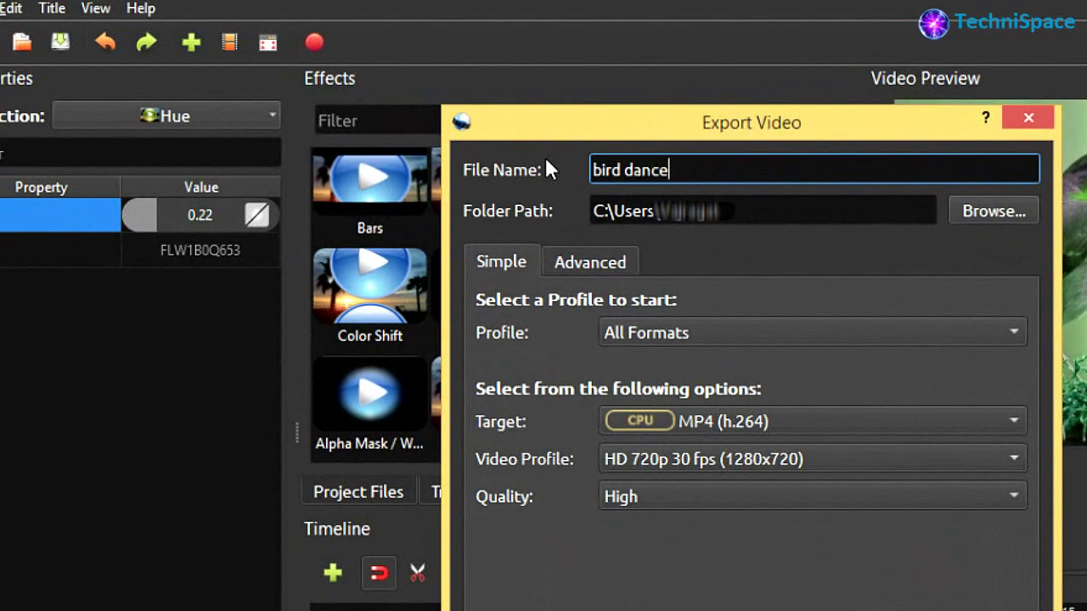
{"action": "left_click", "coordinate": [1015, 460]}
{"action": "left_click", "coordinate": [1044, 466]}
{"action": "left_click", "coordinate": [993, 498]}
{"action": "left_click", "coordinate": [994, 500]}
{"action": "left_click", "coordinate": [1001, 334]}
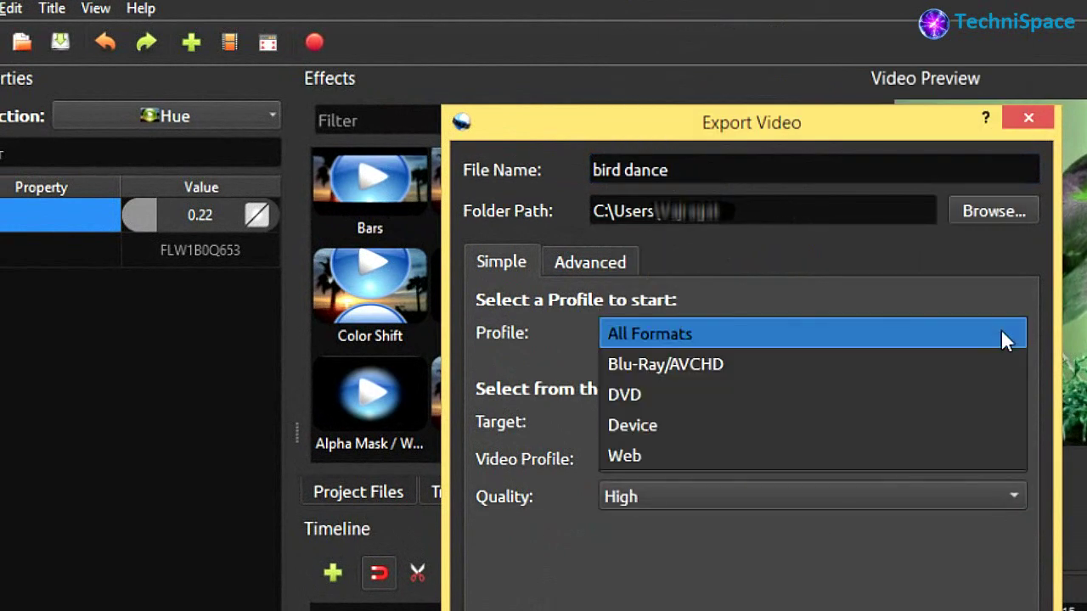
{"action": "left_click", "coordinate": [1002, 334]}
Review the Advanced export options, keeping video and audio, and expanding profile, video and audio settings.
{"action": "left_click", "coordinate": [592, 262]}
{"action": "left_click", "coordinate": [1008, 347]}
{"action": "left_click", "coordinate": [1009, 347]}
{"action": "left_click", "coordinate": [950, 480]}
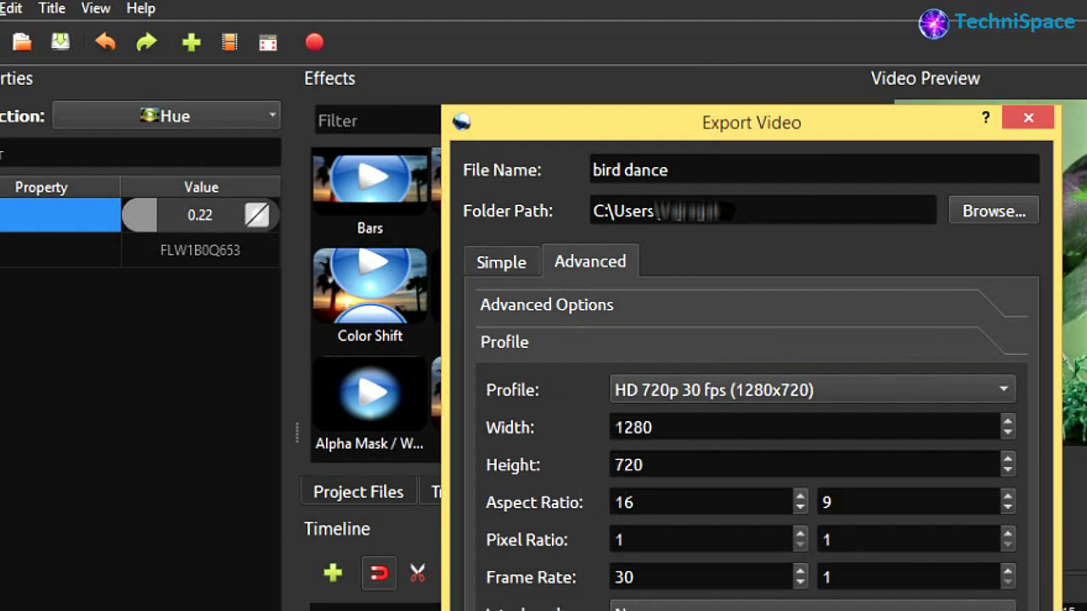
{"action": "left_click", "coordinate": [543, 501]}
{"action": "left_click", "coordinate": [544, 590]}
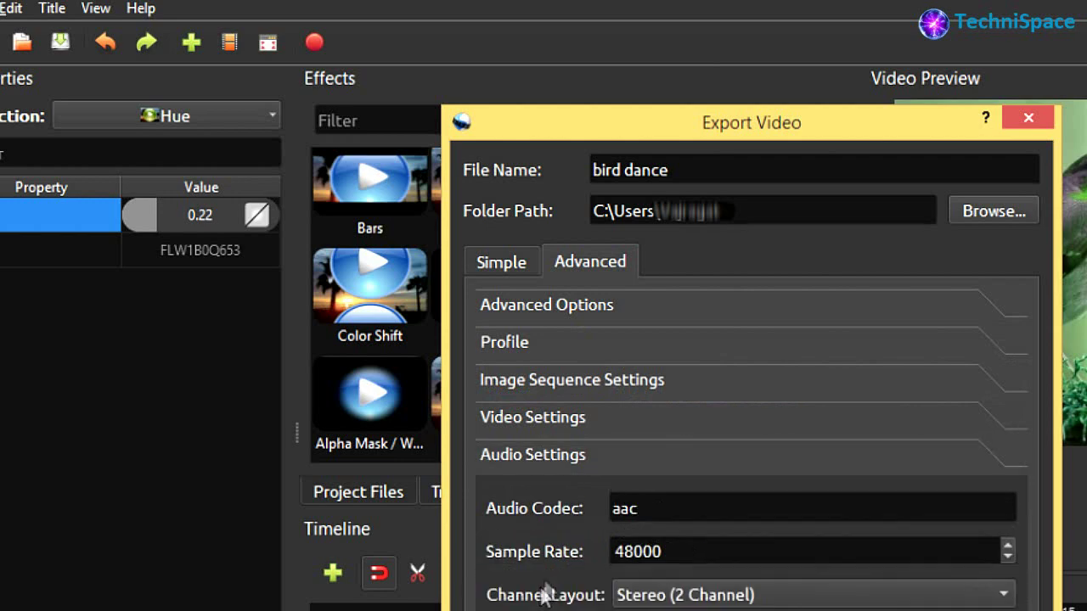
{"action": "left_click", "coordinate": [503, 263]}
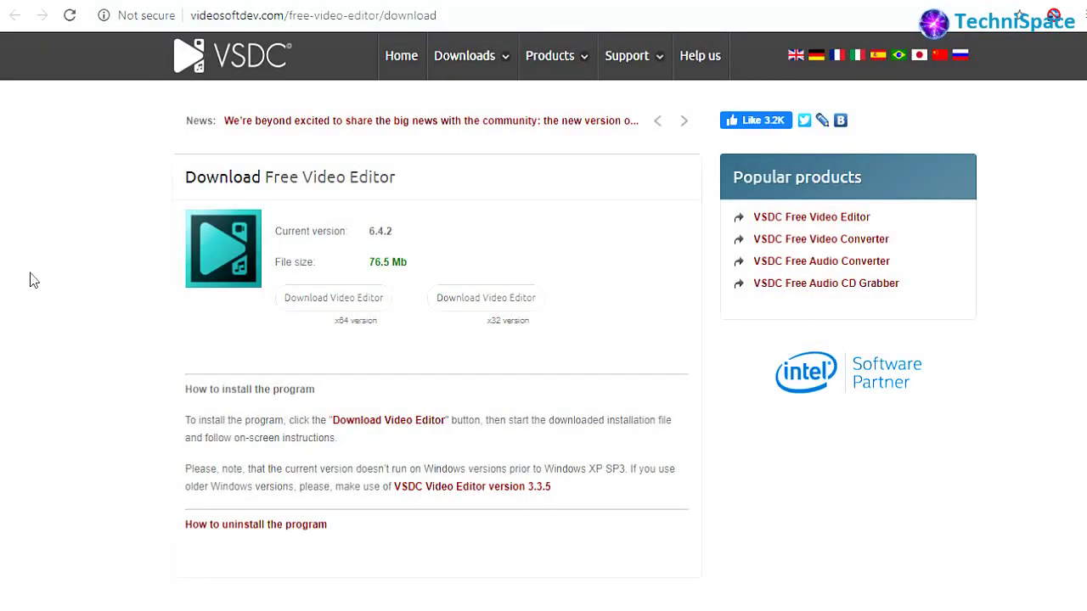
Scroll down through the VSDC website pages in Chrome.
{"action": "scroll", "coordinate": [29, 280], "scroll_direction": "down", "scroll_amount": 2}
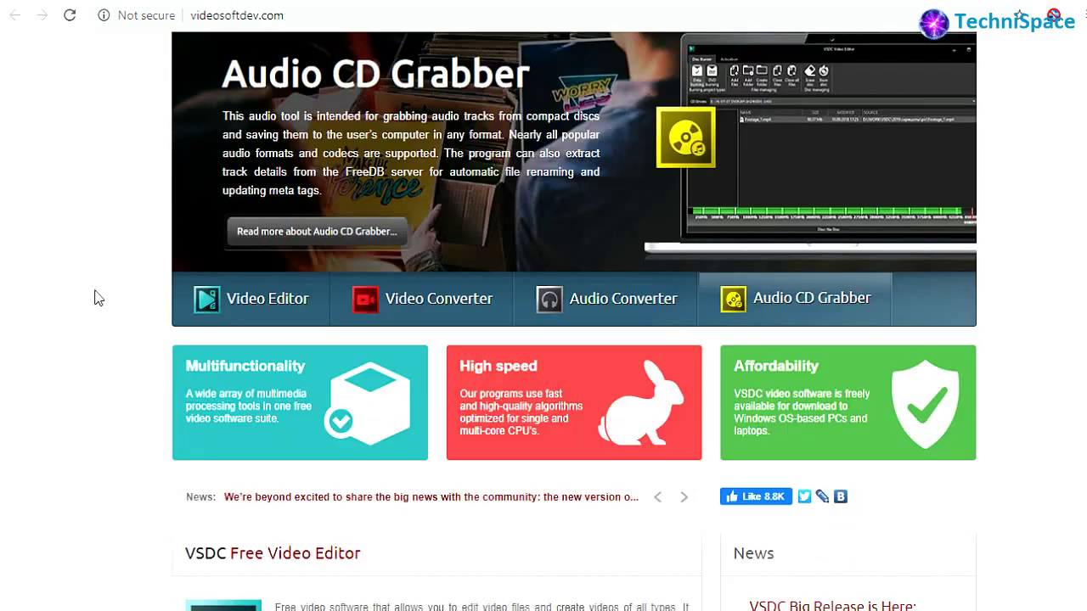
{"action": "scroll", "coordinate": [94, 296], "scroll_direction": "down", "scroll_amount": 3}
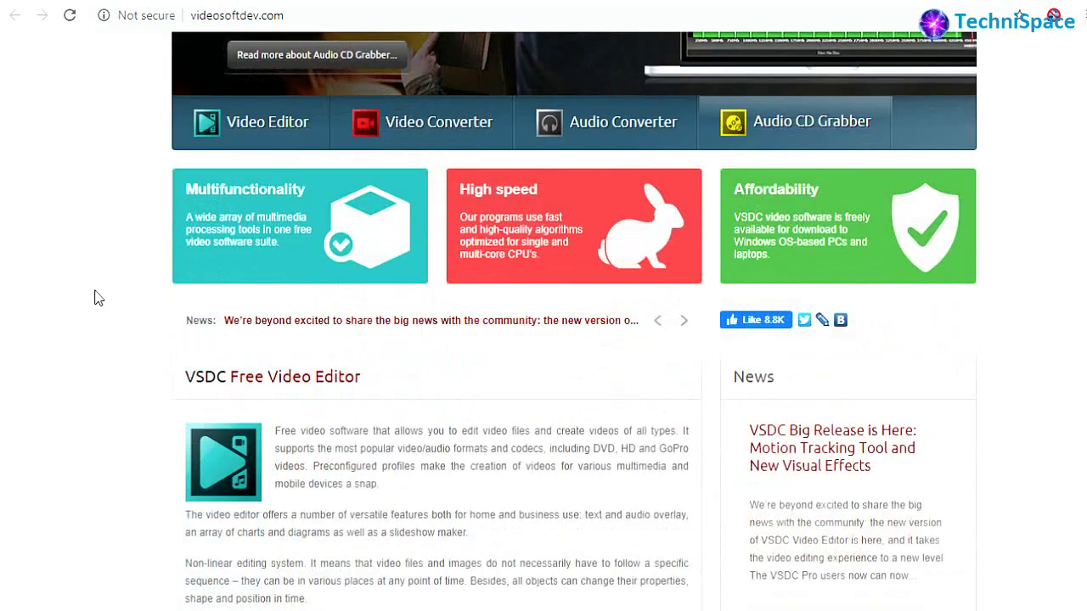
{"action": "scroll", "coordinate": [94, 296], "scroll_direction": "down", "scroll_amount": 9}
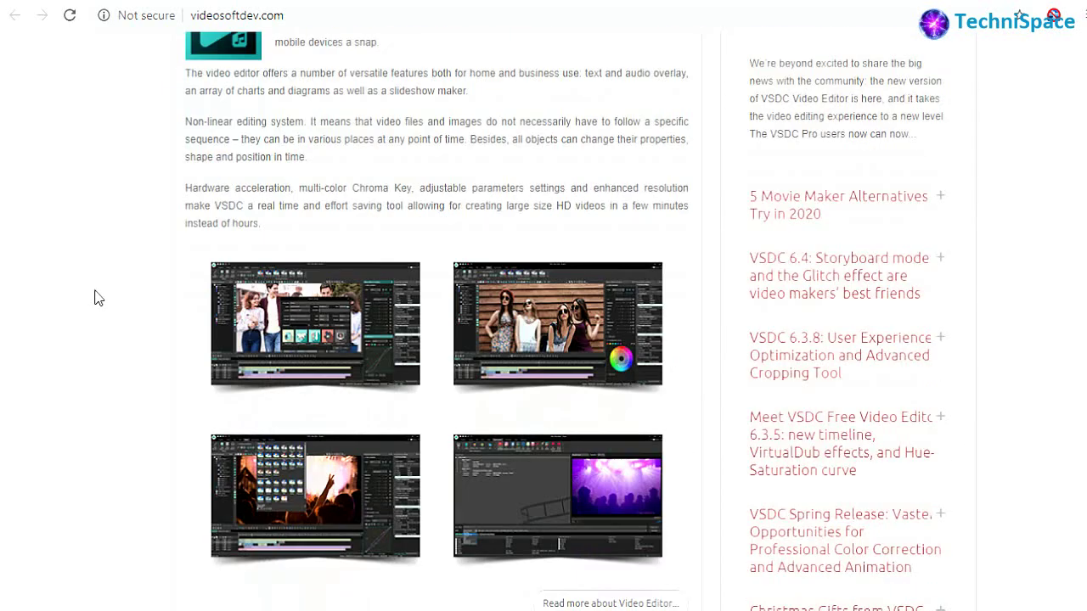
{"action": "scroll", "coordinate": [845, 427], "scroll_direction": "down", "scroll_amount": 1}
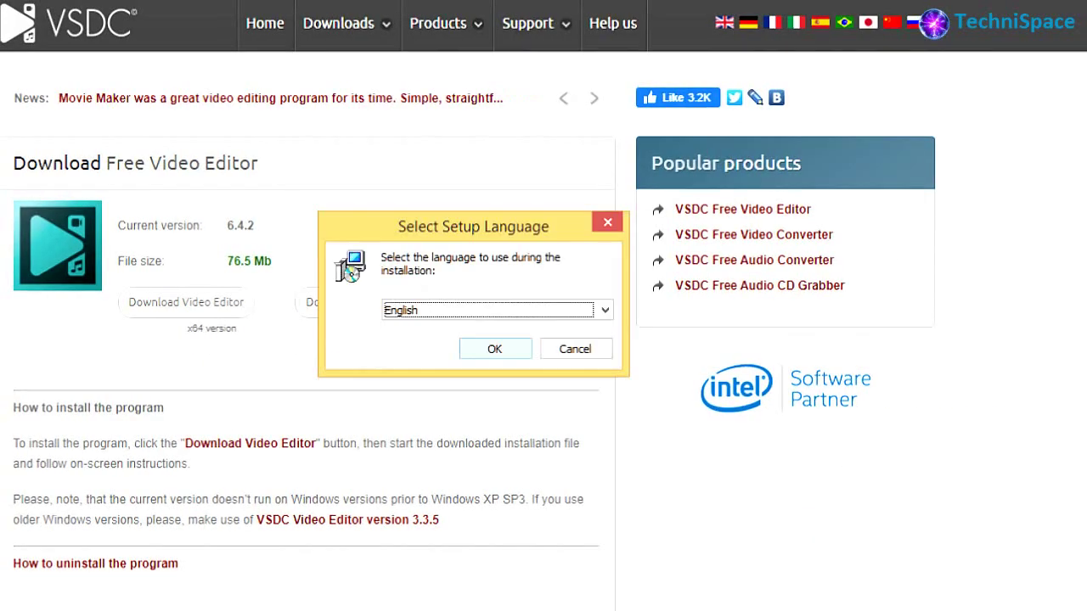
Finish the English setup, dismiss the Pro promo, and create the 1280x720, 50 fps Butterfly project.
{"action": "key", "text": "Return"}
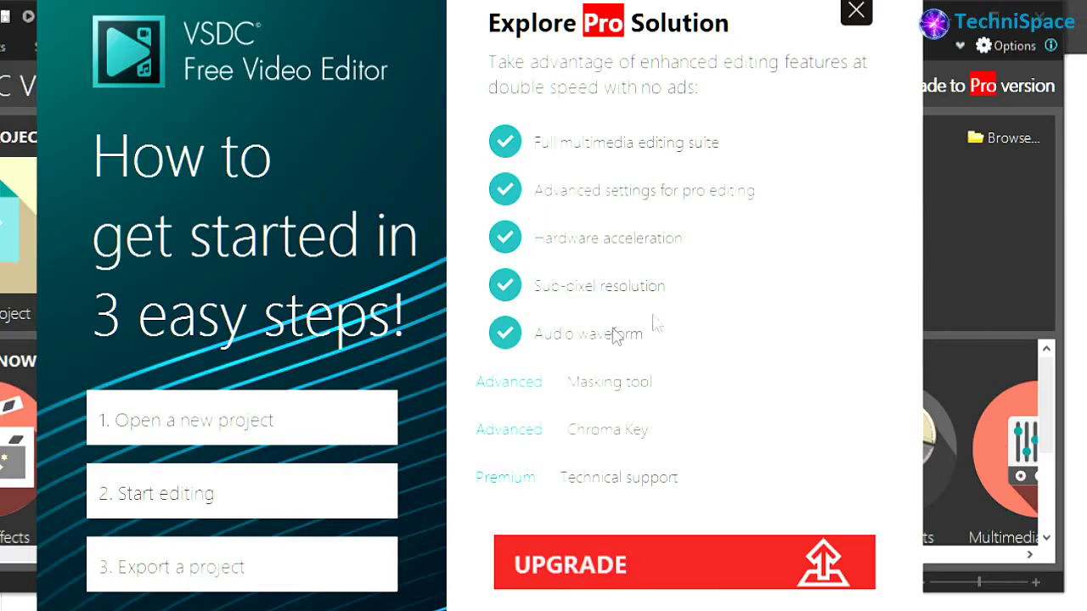
{"action": "left_click", "coordinate": [854, 16]}
{"action": "left_click", "coordinate": [244, 275]}
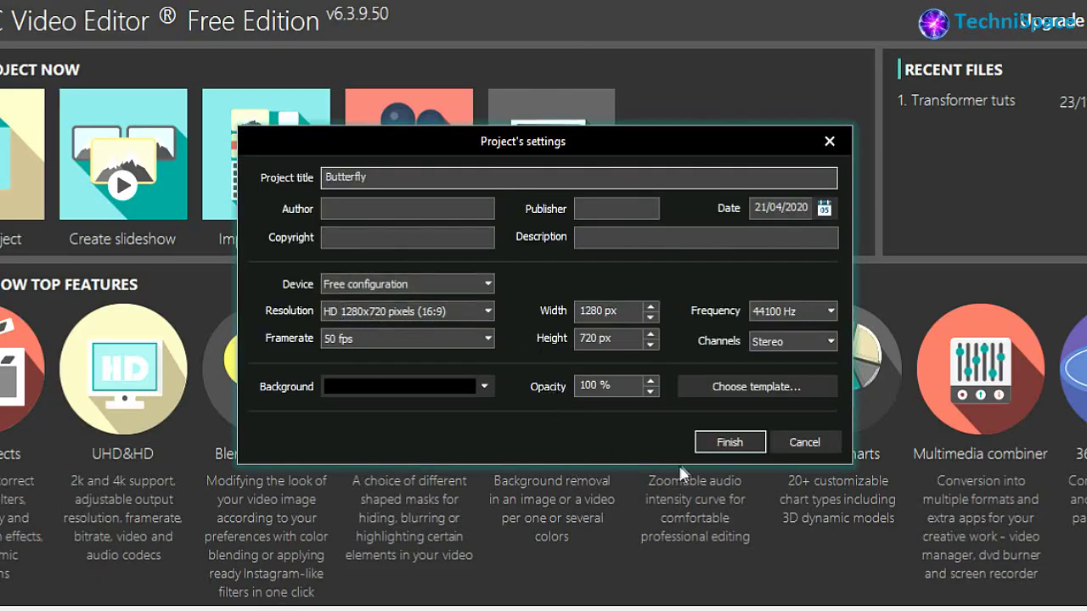
{"action": "left_click", "coordinate": [705, 451]}
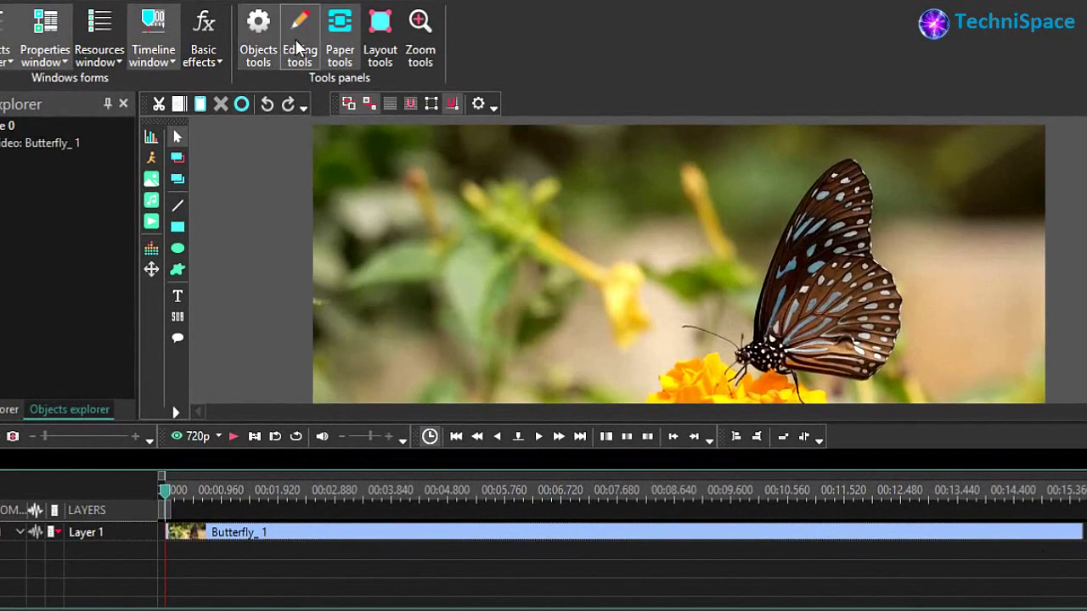
Toggle the editing, object, effects and zoom tool panels and adjust the preview zoom.
{"action": "left_click", "coordinate": [297, 47]}
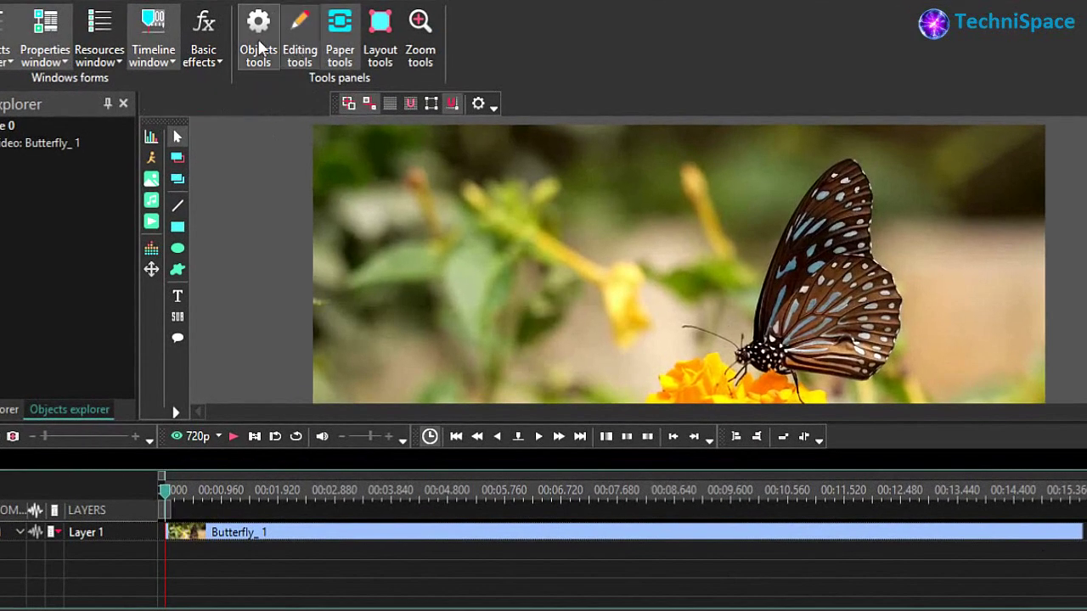
{"action": "left_click", "coordinate": [258, 46]}
{"action": "left_click", "coordinate": [259, 47]}
{"action": "left_click", "coordinate": [210, 53]}
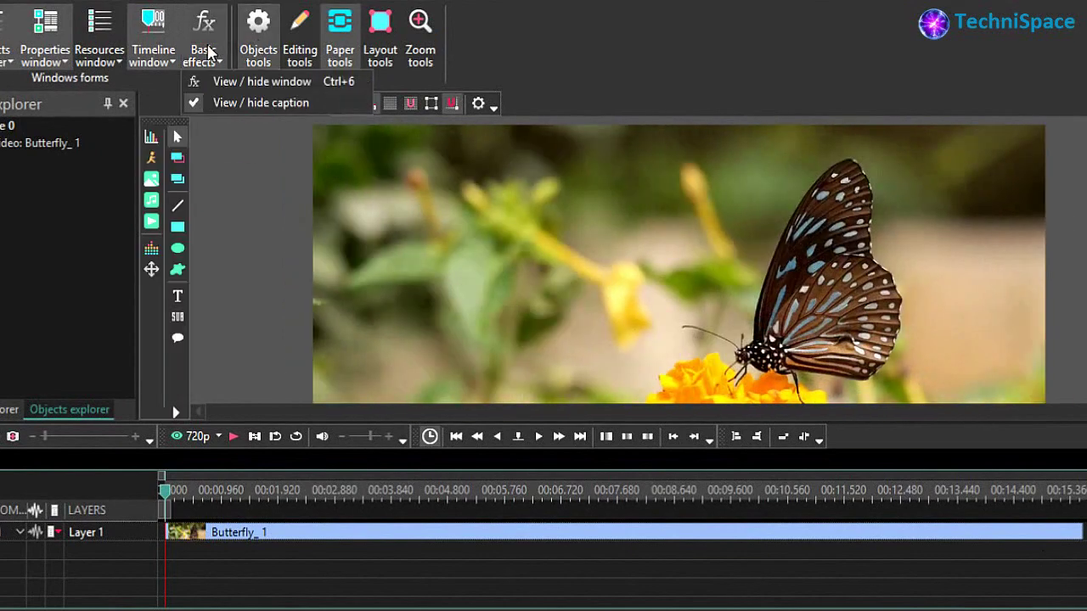
{"action": "left_click", "coordinate": [172, 54]}
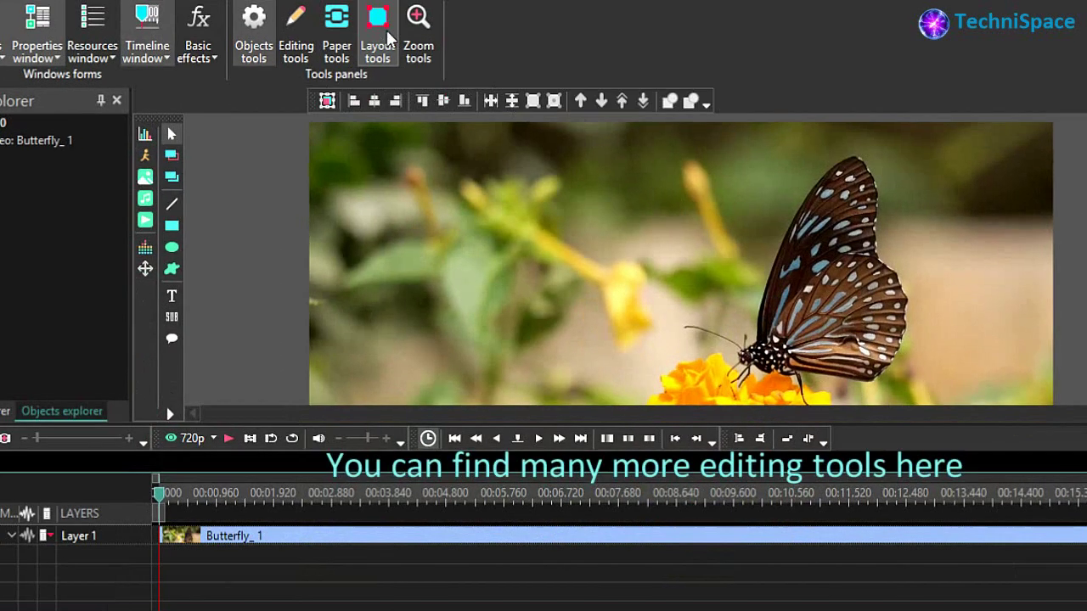
{"action": "left_click", "coordinate": [418, 38]}
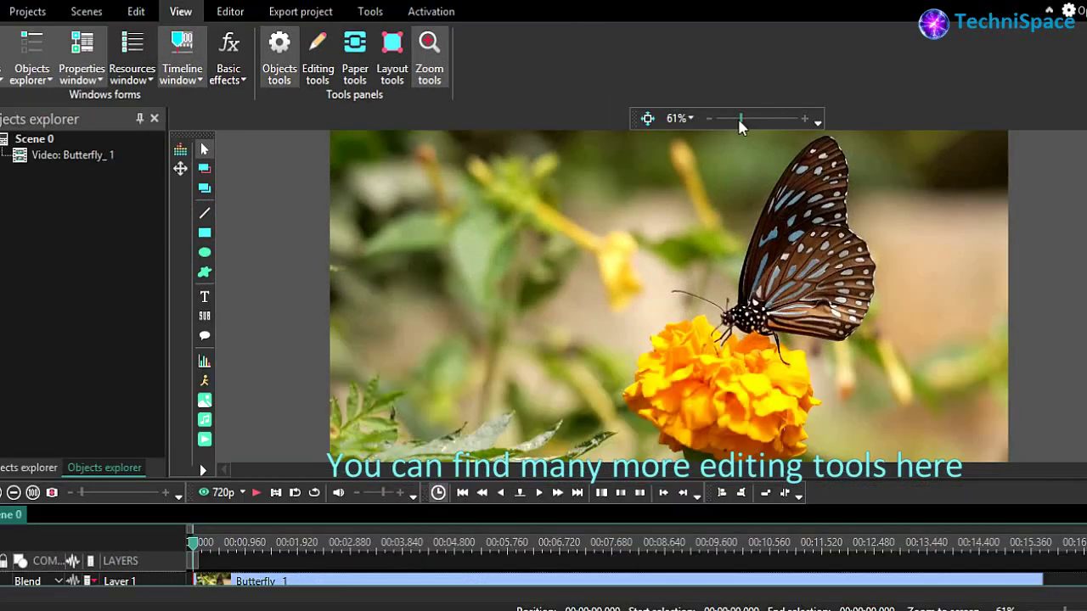
{"action": "left_click_drag", "start_coordinate": [759, 100], "coordinate": [739, 120]}
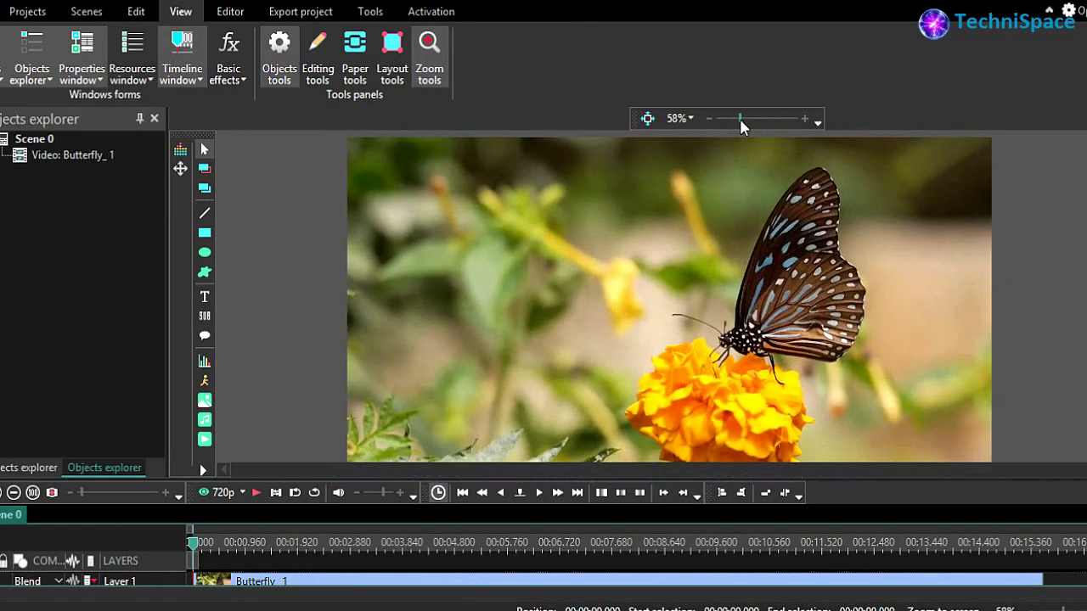
{"action": "left_click", "coordinate": [430, 42]}
Play the Butterfly_1 preview, then replay it from the start of the timeline.
{"action": "left_click", "coordinate": [257, 443]}
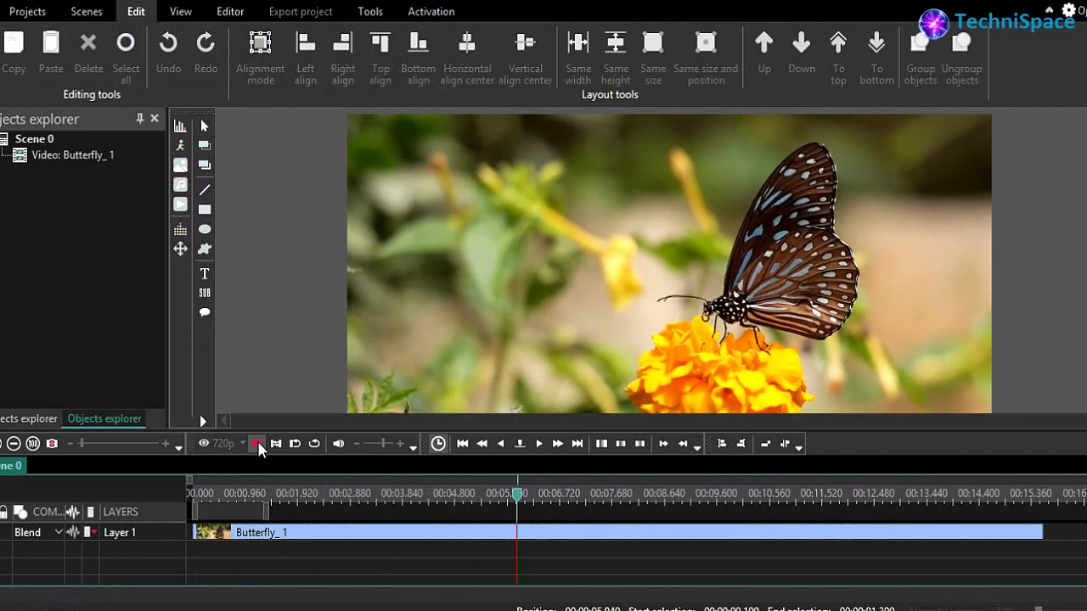
{"action": "left_click", "coordinate": [257, 445]}
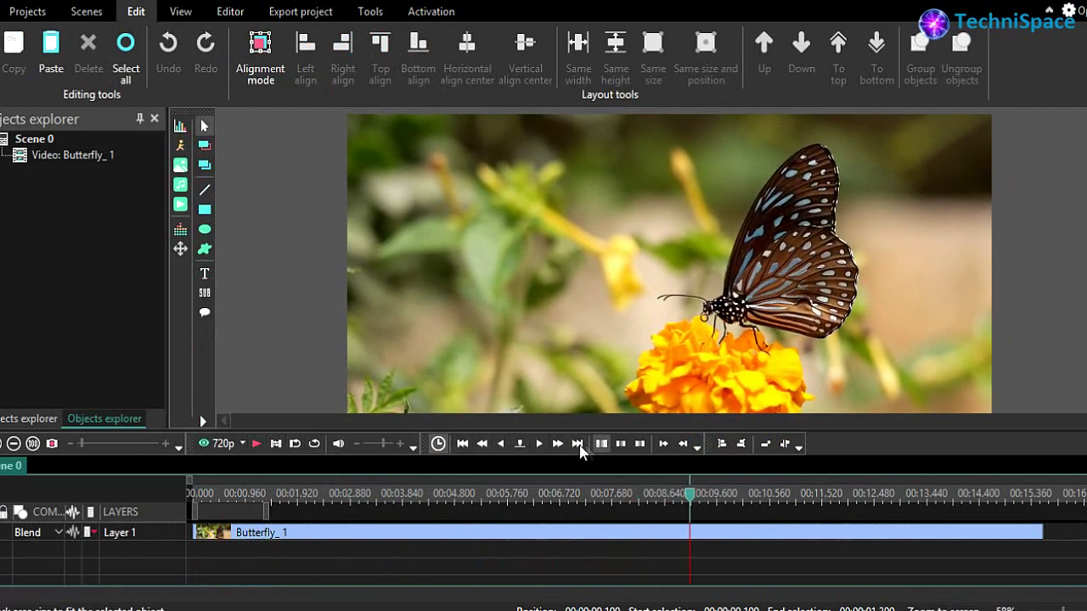
{"action": "left_click", "coordinate": [463, 443]}
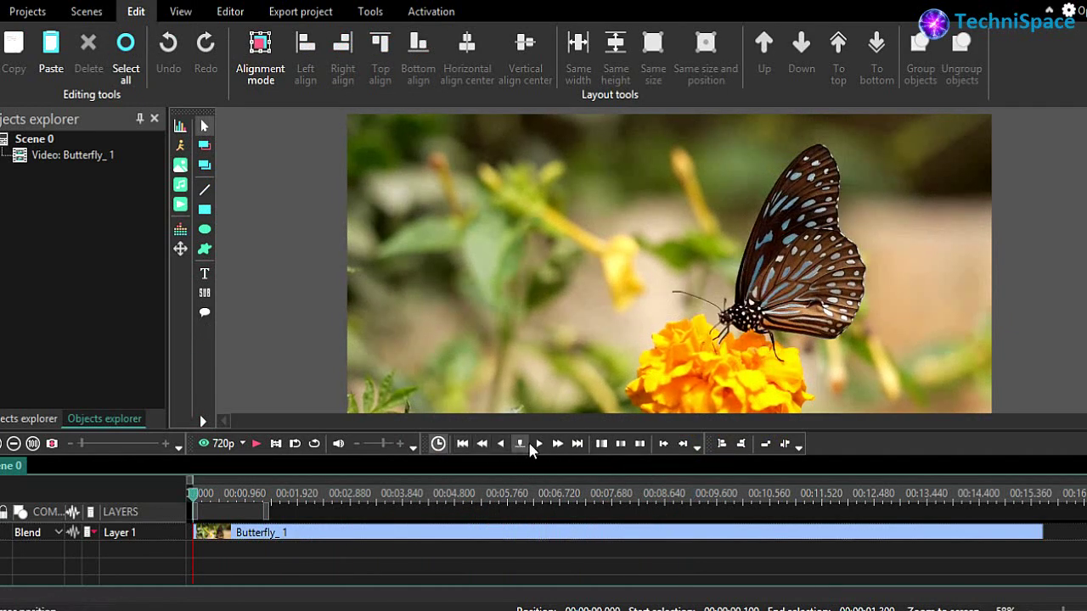
{"action": "left_click", "coordinate": [257, 444]}
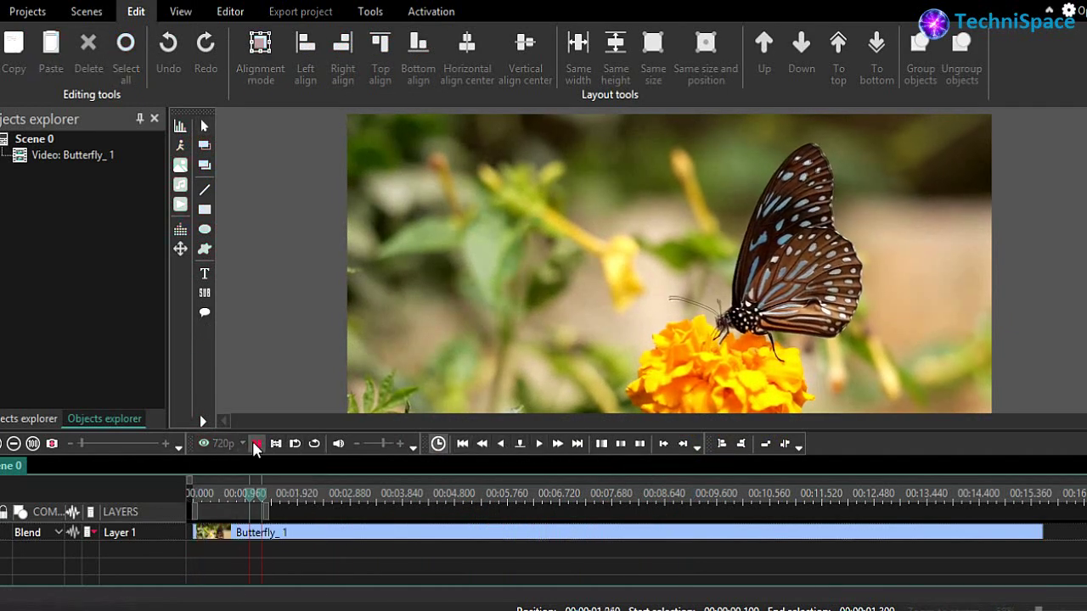
{"action": "left_click", "coordinate": [256, 444]}
Stretch the timeline scale to spread the clip wider and bring up the Export project tab.
{"action": "left_click", "coordinate": [85, 444]}
{"action": "mouse_move", "coordinate": [85, 443]}
{"action": "left_mouse_down"}
{"action": "mouse_move", "coordinate": [114, 443]}
{"action": "mouse_move", "coordinate": [66, 445]}
{"action": "left_mouse_up"}
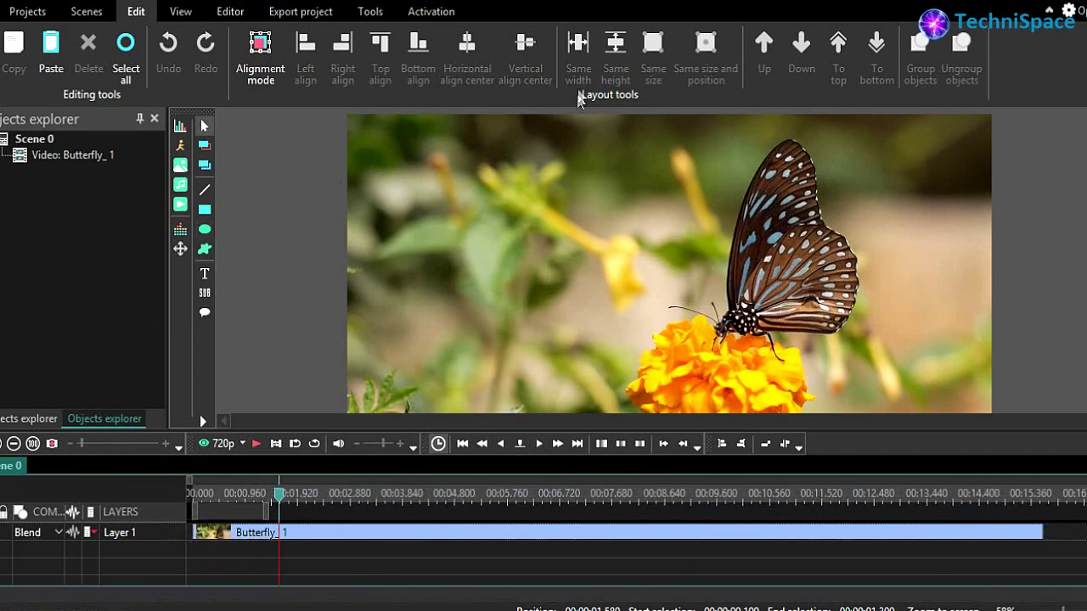
{"action": "left_click", "coordinate": [355, 12]}
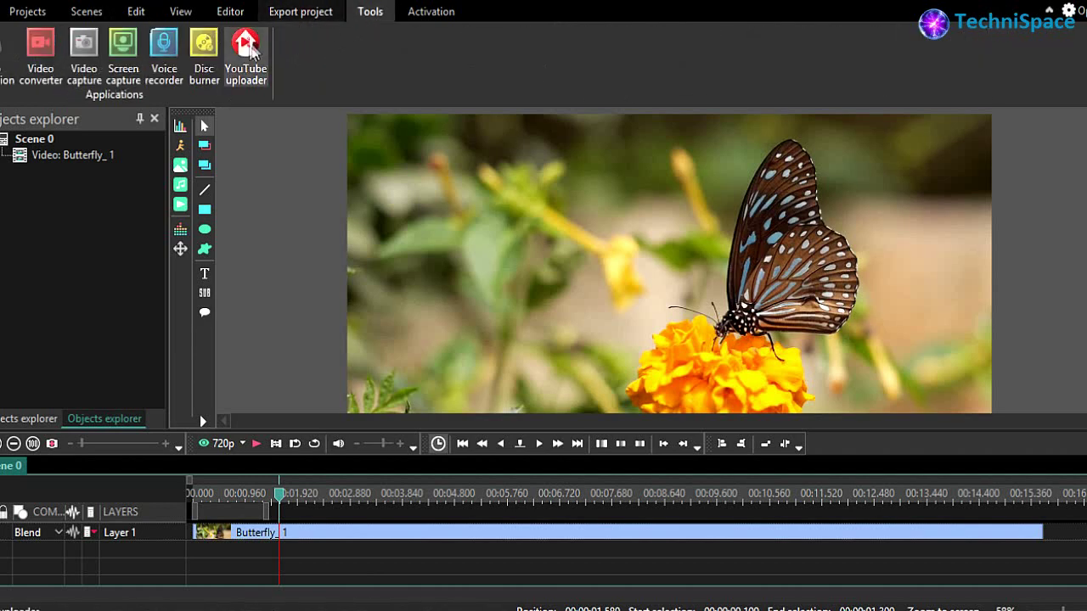
{"action": "left_click", "coordinate": [303, 17]}
Apply the Poprocket quick style to the Butterfly video object.
{"action": "left_click", "coordinate": [135, 11]}
{"action": "right_click", "coordinate": [402, 422]}
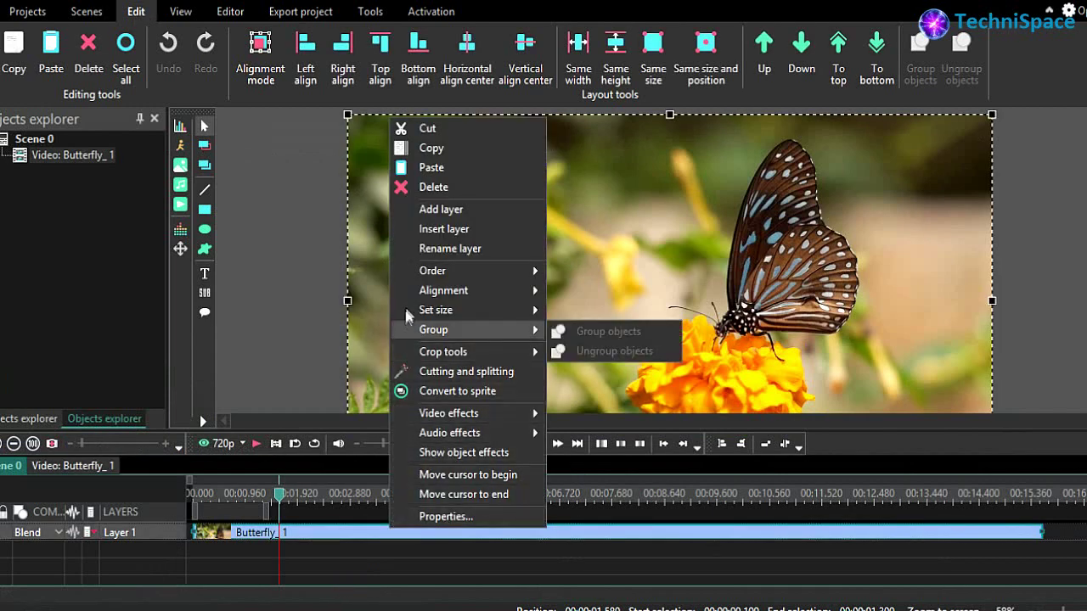
{"action": "mouse_move", "coordinate": [417, 272]}
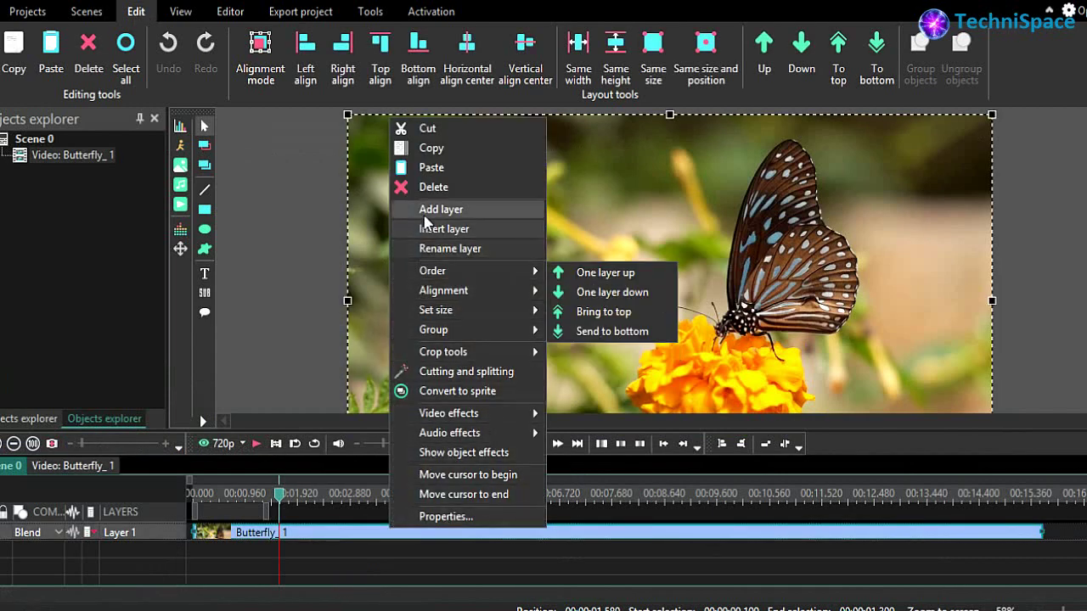
{"action": "mouse_move", "coordinate": [444, 357]}
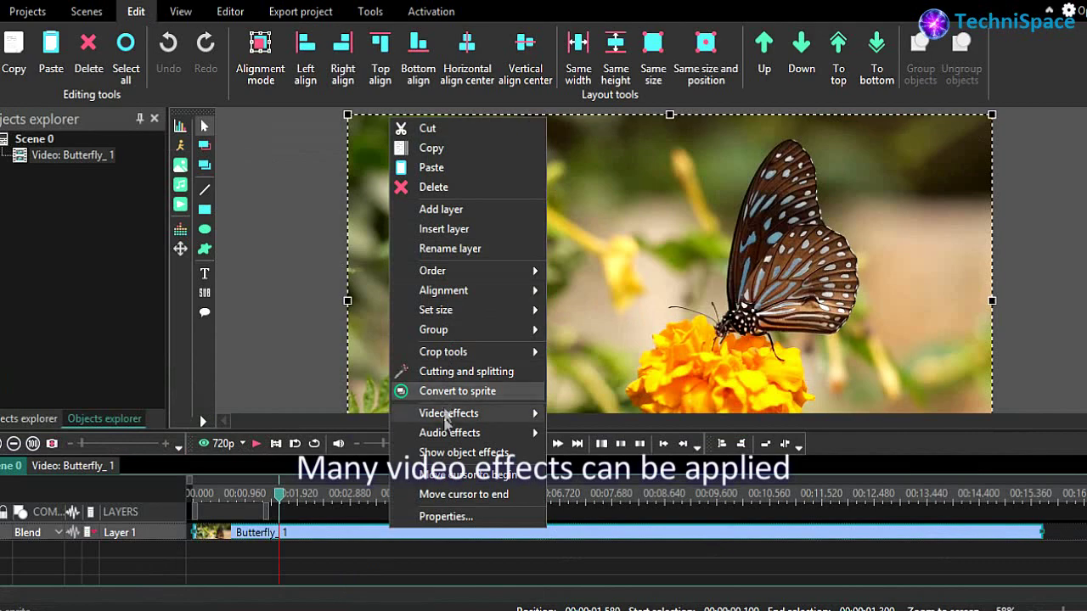
{"action": "mouse_move", "coordinate": [450, 413]}
{"action": "mouse_move", "coordinate": [618, 418]}
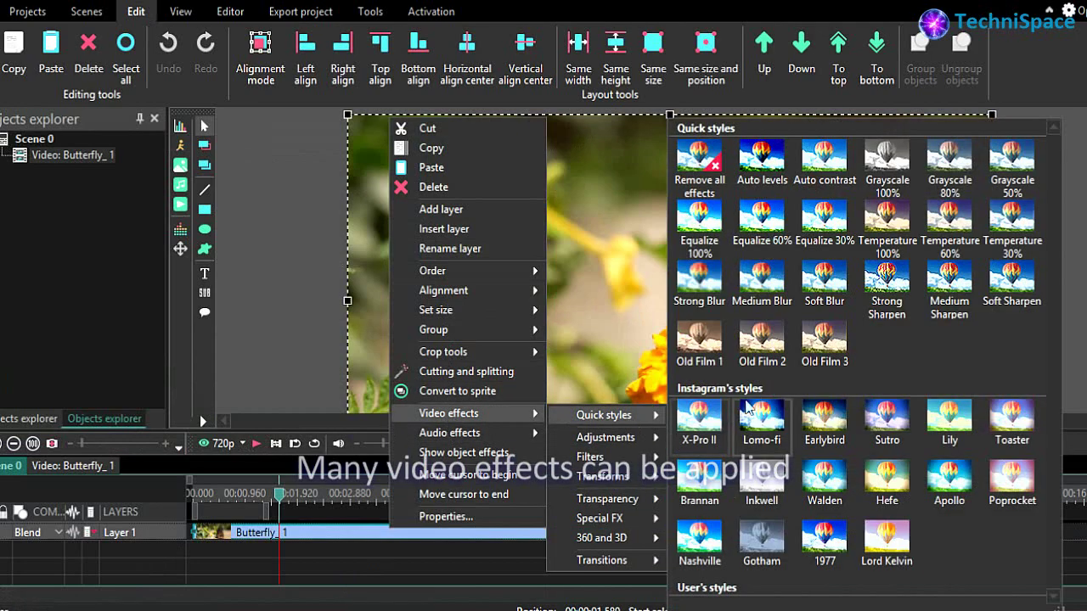
{"action": "left_click", "coordinate": [1011, 477]}
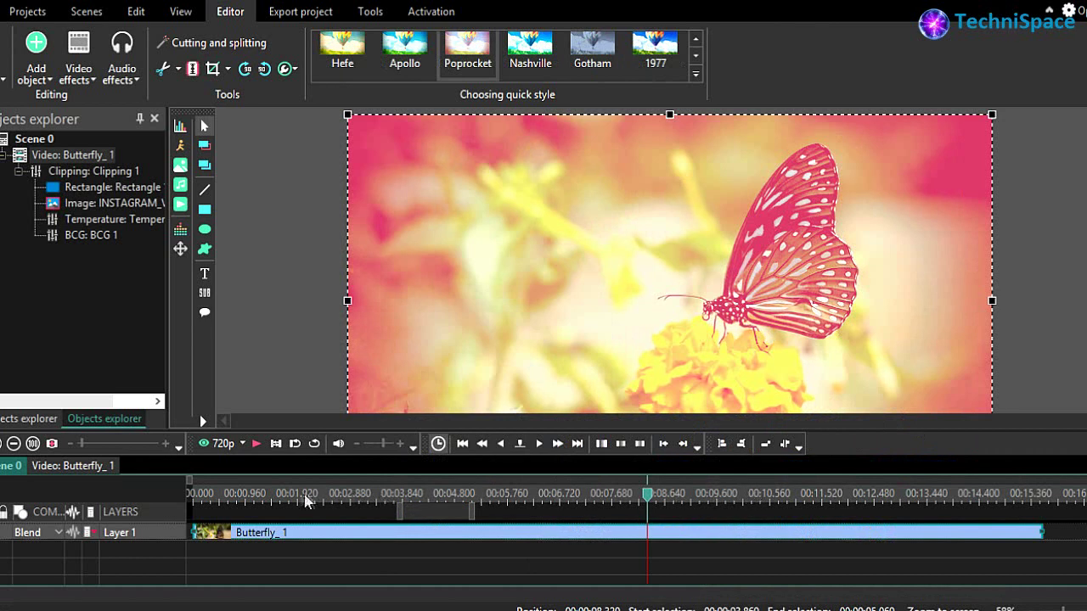
Shorten the Clipping 1 effect inside the Butterfly video from its end.
{"action": "left_click", "coordinate": [81, 469]}
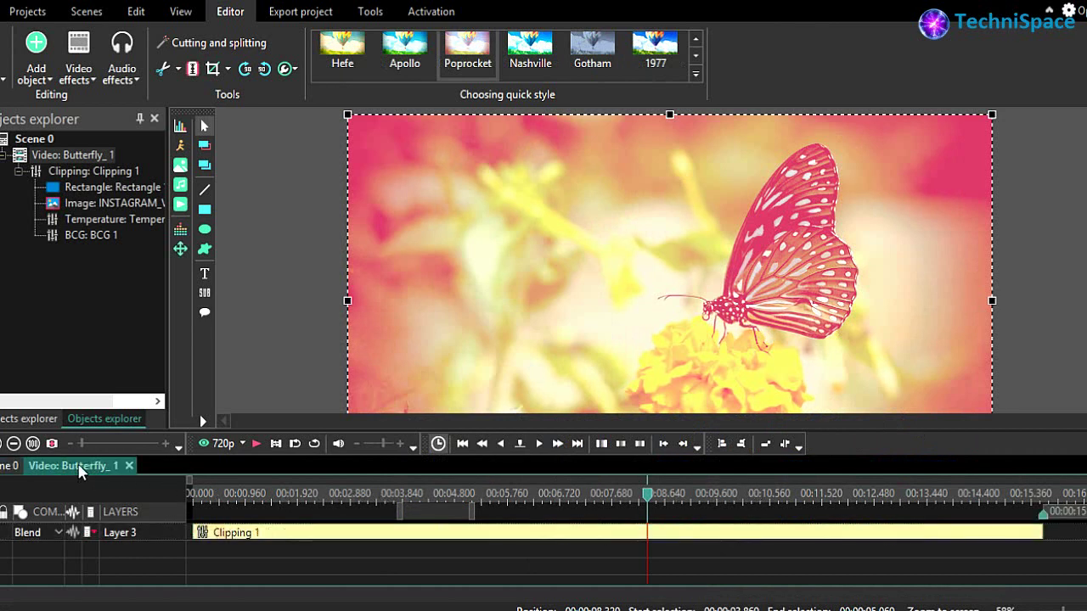
{"action": "double_click", "coordinate": [522, 533]}
{"action": "left_click_drag", "start_coordinate": [1040, 532], "coordinate": [345, 535]}
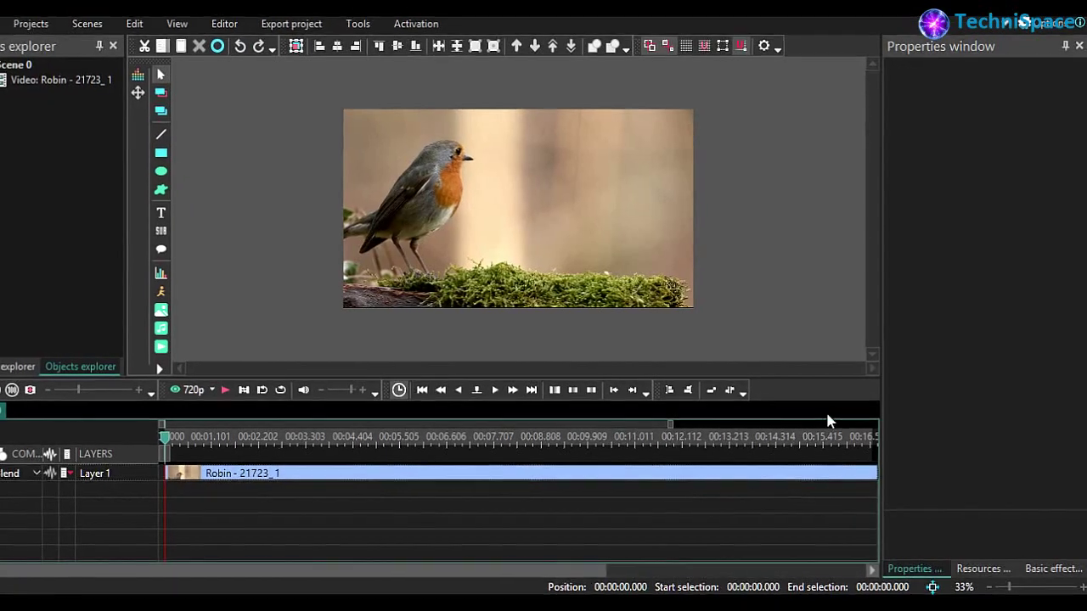
Select the Robin - 21723_1 video, review its properties, and bring up the editor's Options.
{"action": "left_click", "coordinate": [544, 260]}
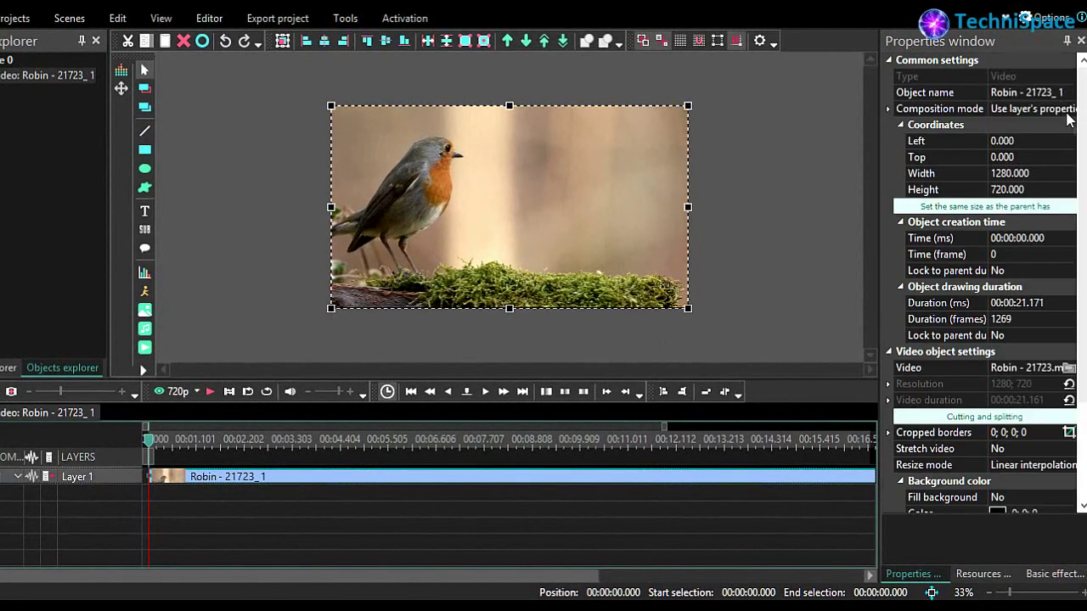
{"action": "scroll", "coordinate": [1083, 222], "scroll_direction": "down", "scroll_amount": 3}
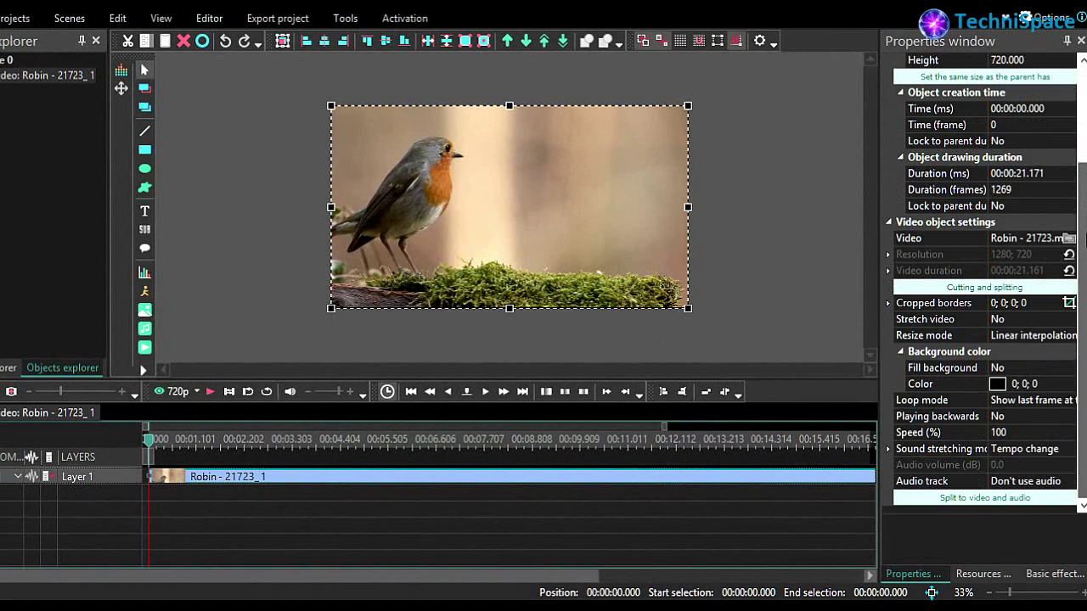
{"action": "scroll", "coordinate": [1082, 240], "scroll_direction": "up", "scroll_amount": 3}
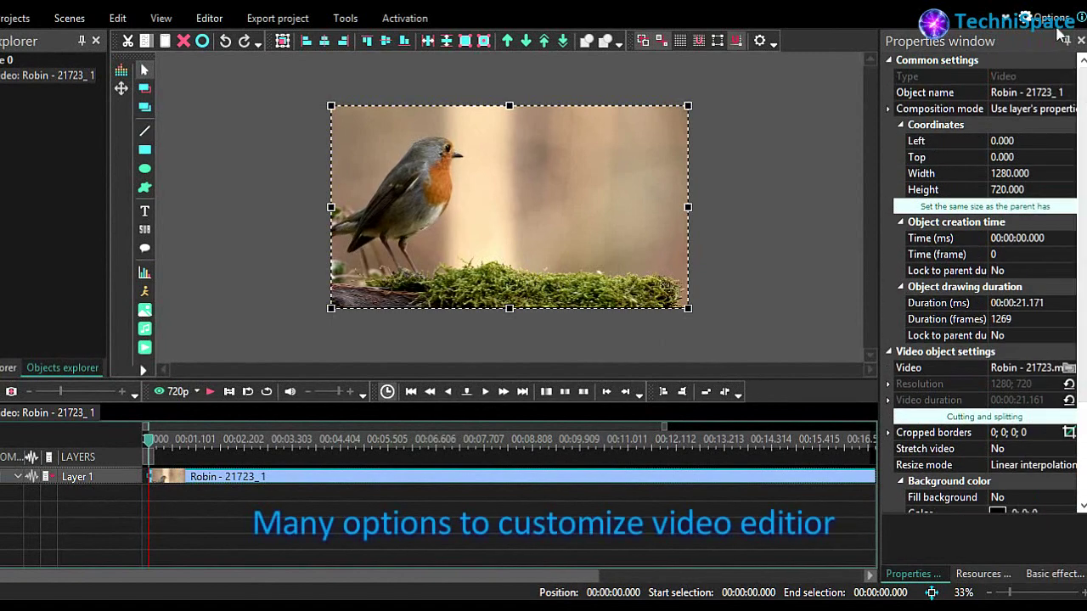
{"action": "left_click", "coordinate": [1052, 21]}
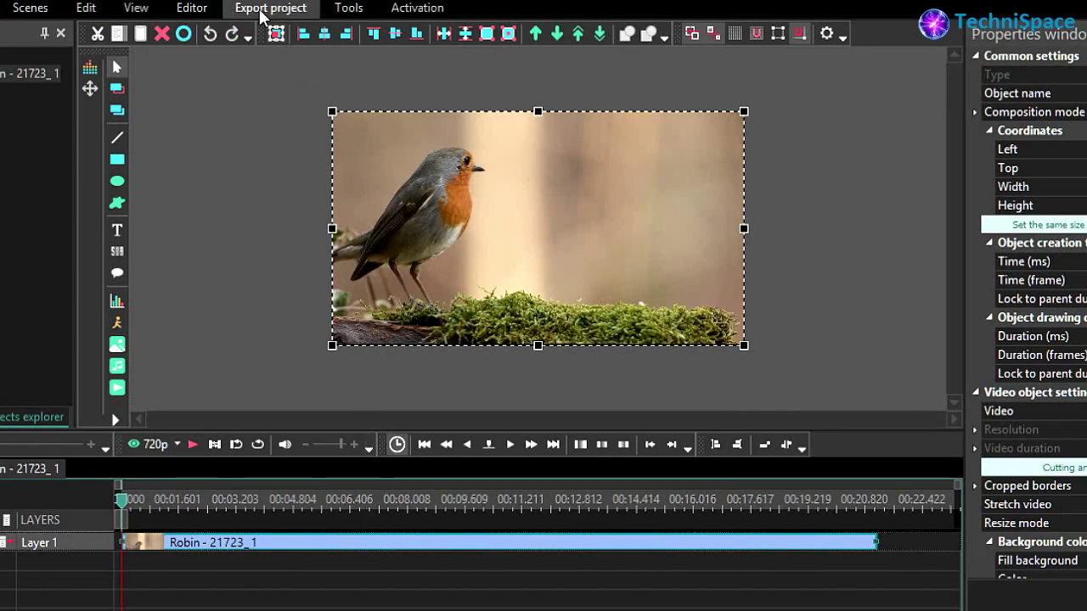
Apply the Auto levels quick style to the Robin clip.
{"action": "left_click", "coordinate": [53, 9]}
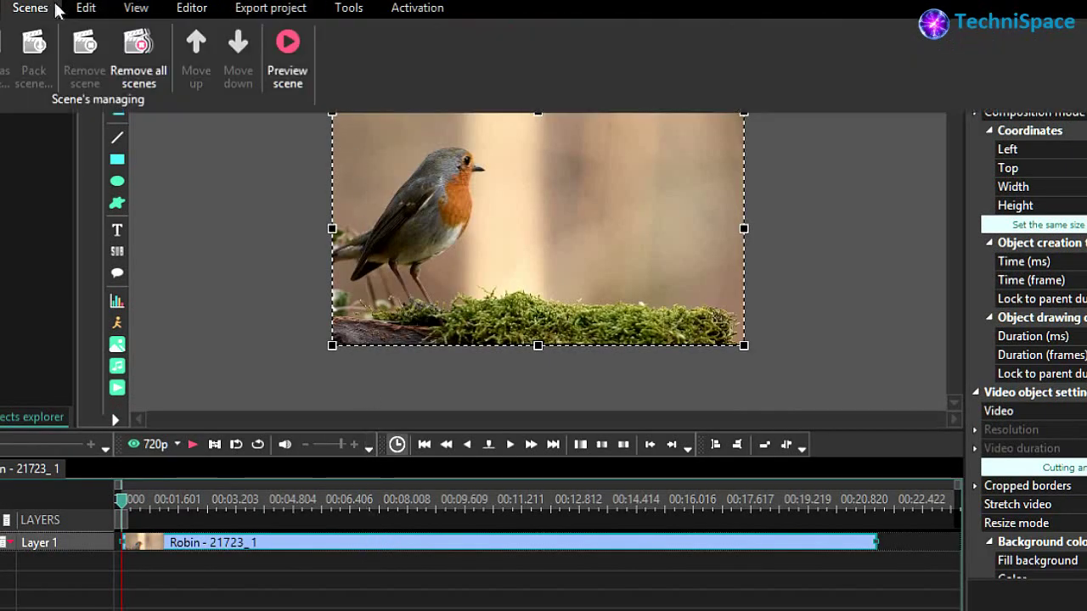
{"action": "left_click", "coordinate": [120, 10]}
{"action": "left_click", "coordinate": [191, 10]}
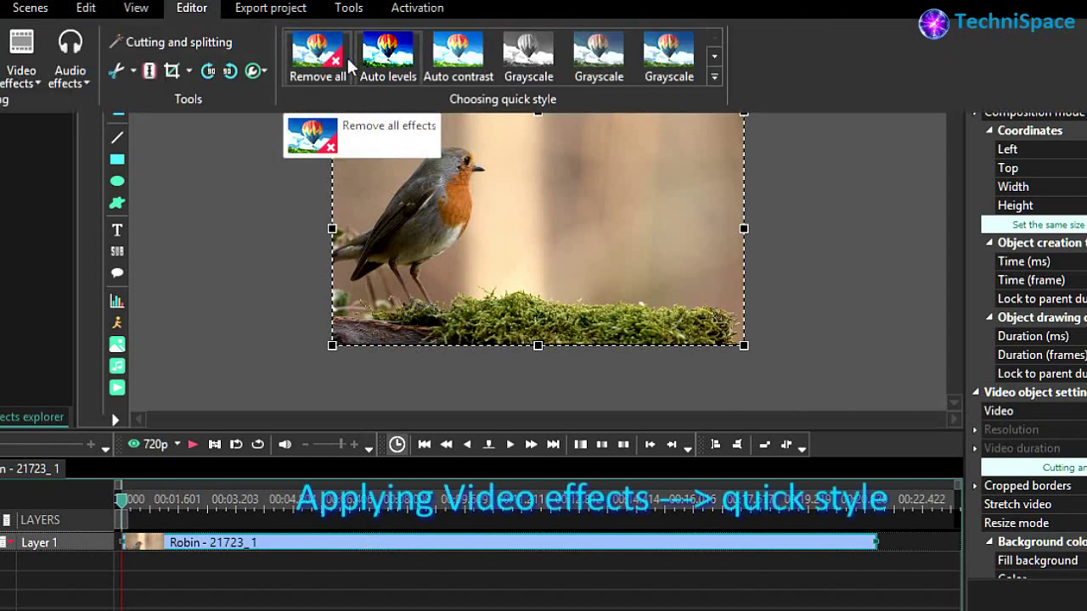
{"action": "left_click", "coordinate": [383, 55]}
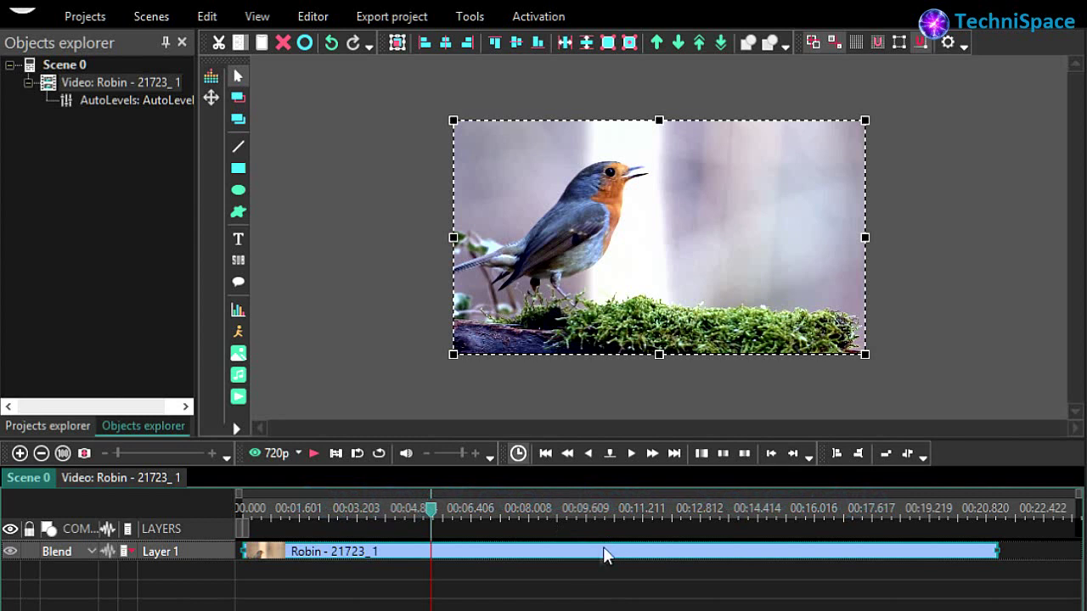
Trim AutoLevels 1 to roughly 1.3–5.5 seconds and scrub the preview to check it.
{"action": "left_click", "coordinate": [122, 478]}
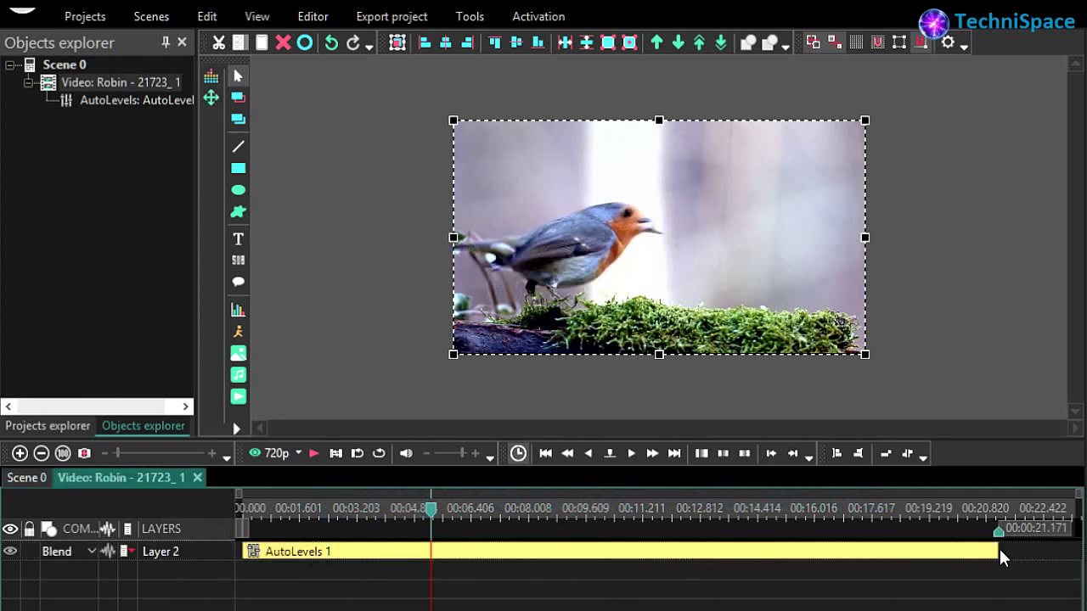
{"action": "left_click_drag", "start_coordinate": [997, 553], "coordinate": [516, 553]}
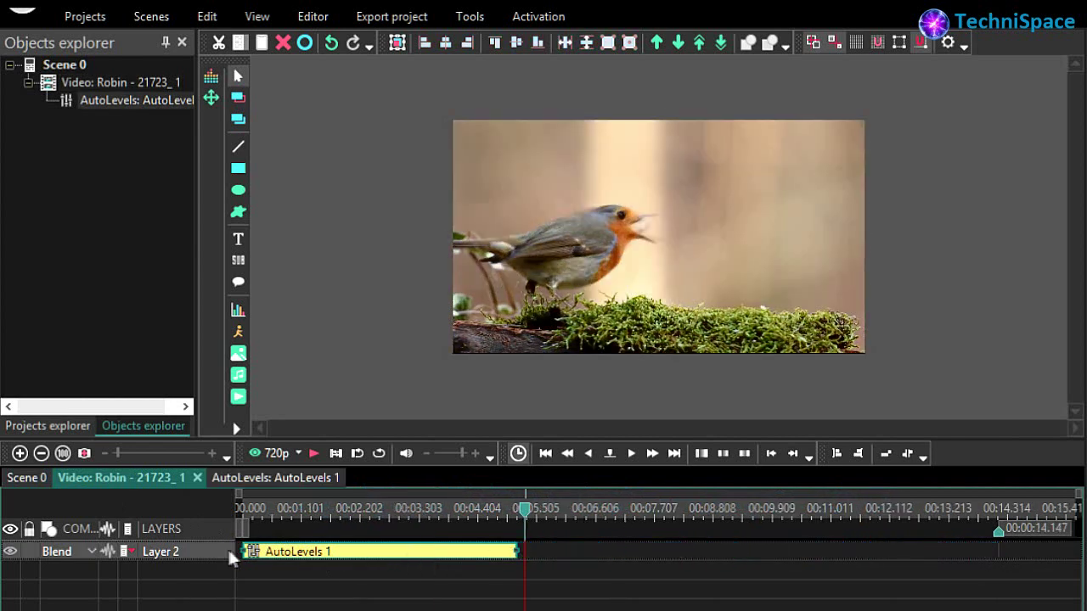
{"action": "left_click_drag", "start_coordinate": [241, 551], "coordinate": [315, 551]}
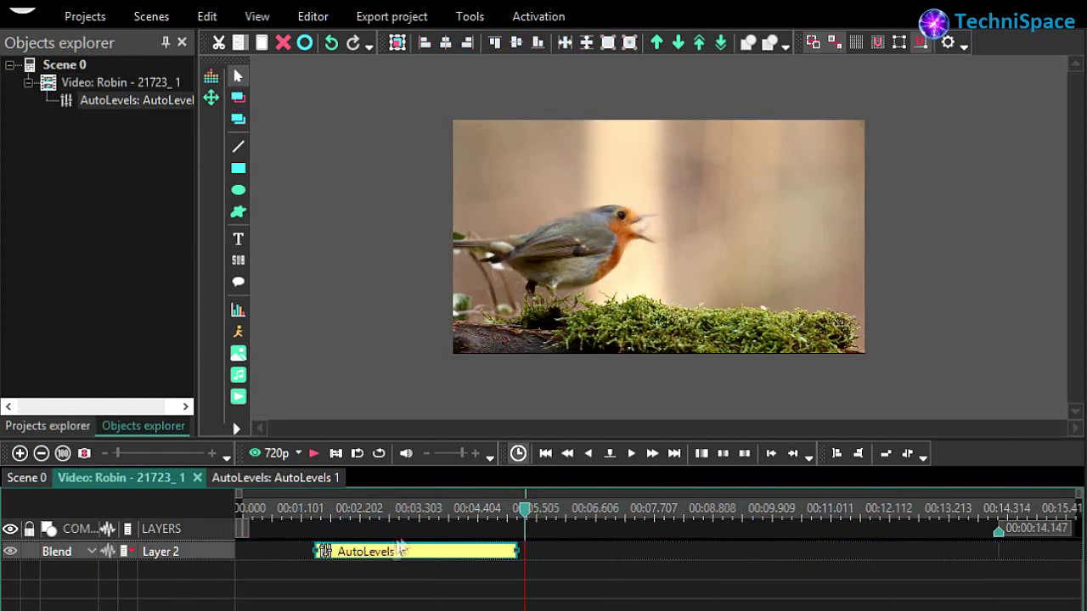
{"action": "left_click", "coordinate": [404, 509]}
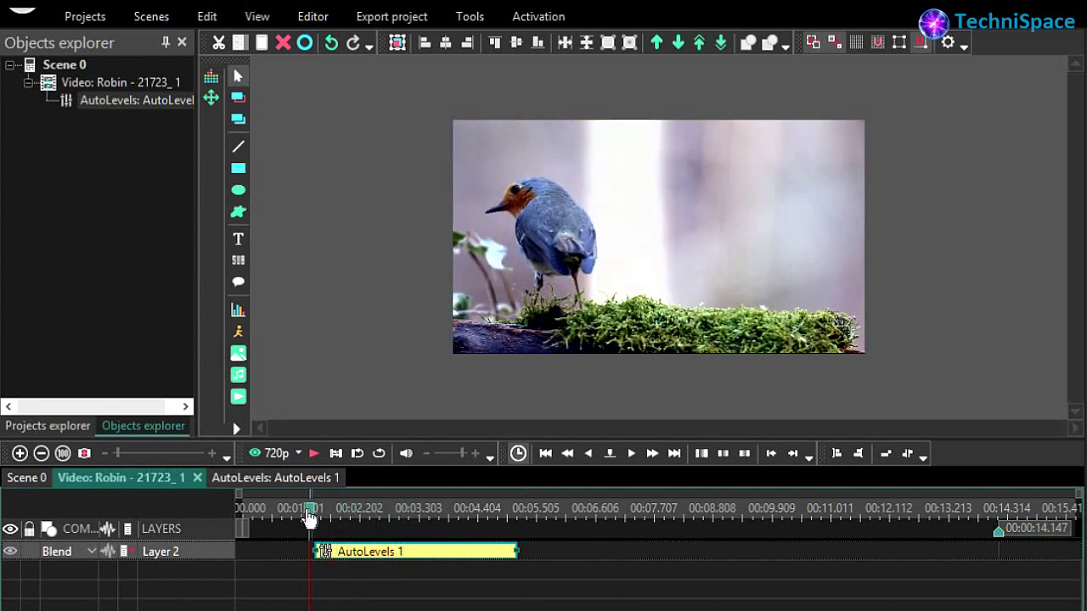
{"action": "left_click_drag", "start_coordinate": [263, 522], "coordinate": [368, 528]}
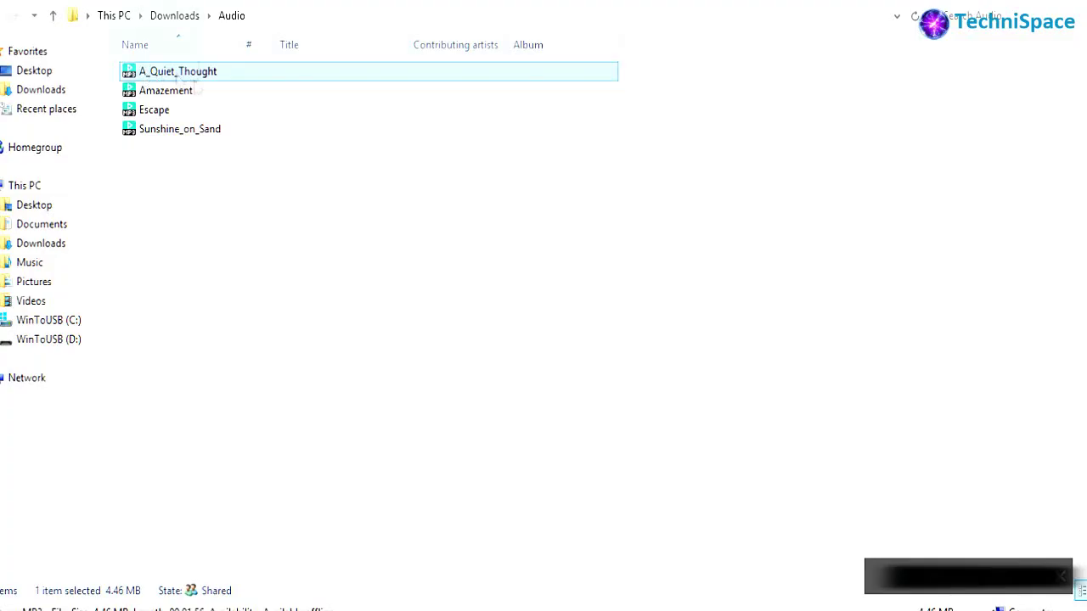
{"action": "left_click_drag", "start_coordinate": [178, 71], "coordinate": [465, 547]}
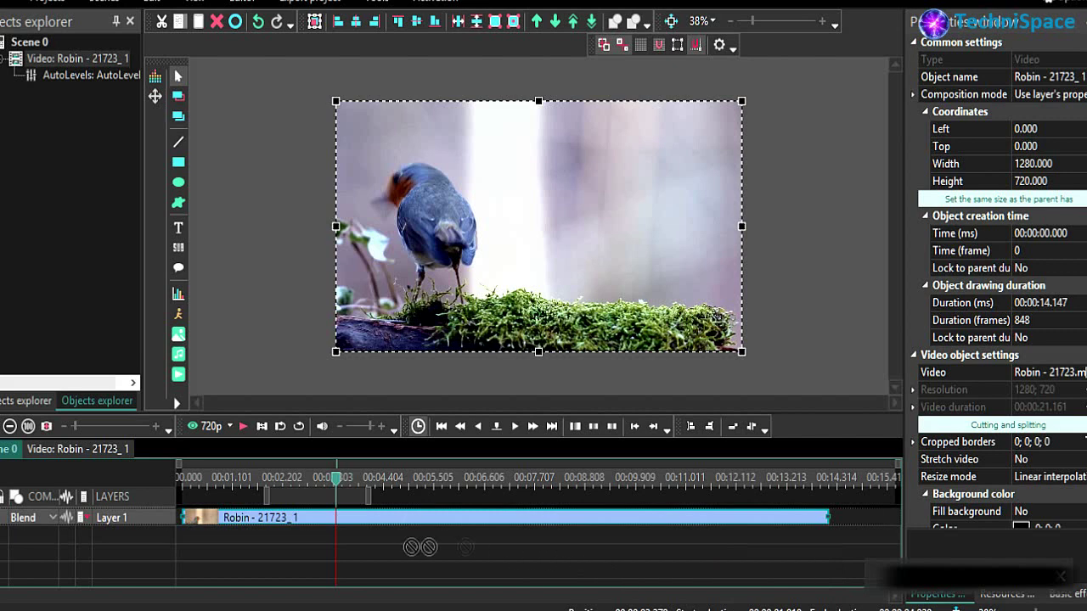
Add the A_Quiet_Thought music, preview it, and lengthen the Robin clip to about 46 seconds.
{"action": "left_click_drag", "start_coordinate": [204, 549], "coordinate": [223, 543]}
{"action": "left_click", "coordinate": [243, 427]}
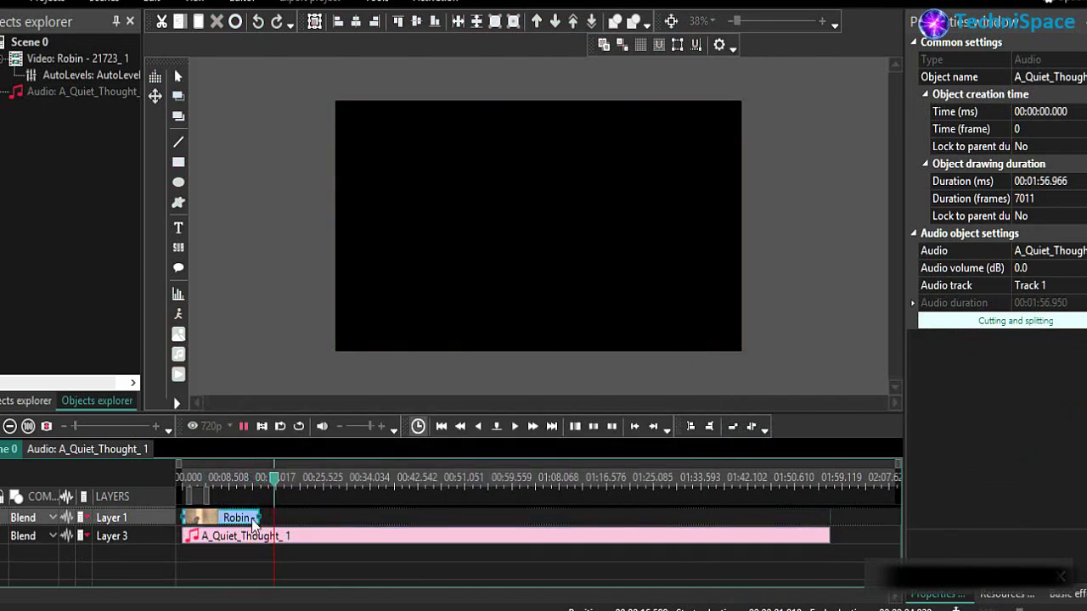
{"action": "left_click_drag", "start_coordinate": [257, 517], "coordinate": [437, 517]}
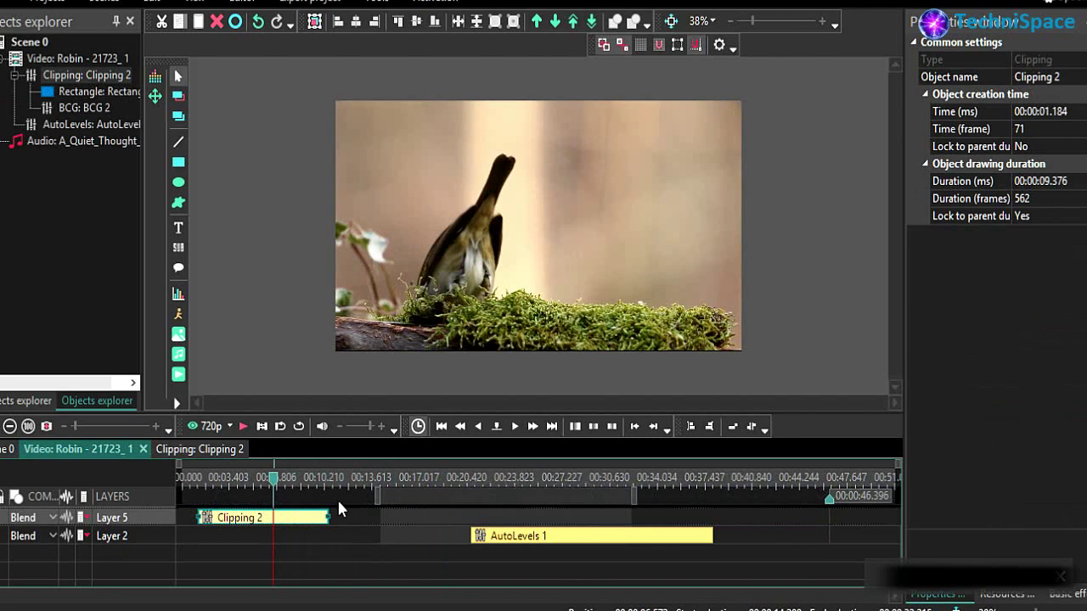
Move AutoLevels 1 earlier and shorten its end, then return to the Scene 0 timeline.
{"action": "left_click_drag", "start_coordinate": [565, 538], "coordinate": [426, 543]}
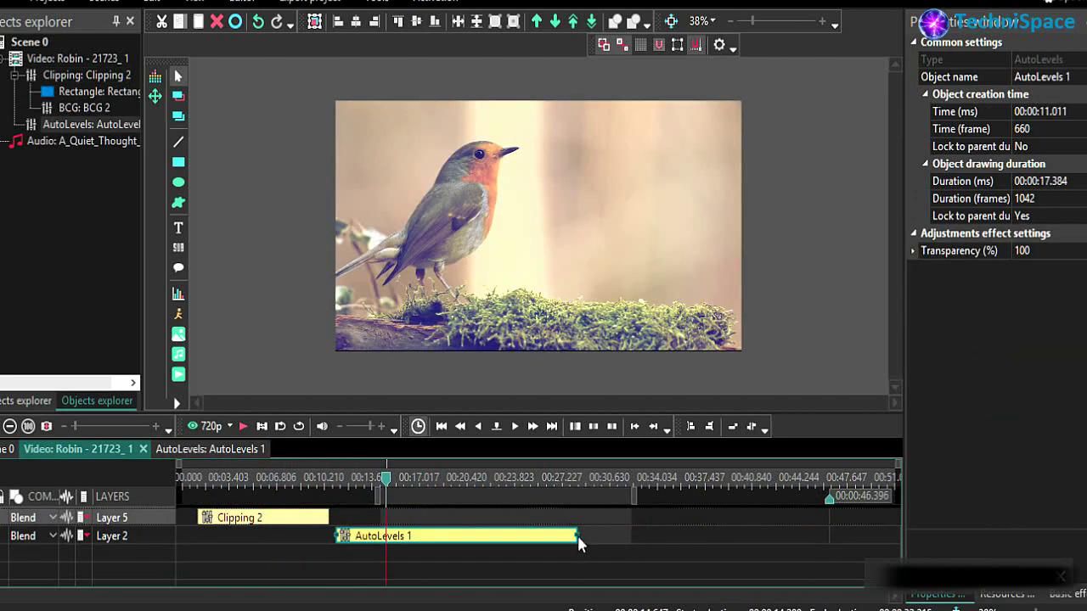
{"action": "left_click_drag", "start_coordinate": [577, 536], "coordinate": [507, 534]}
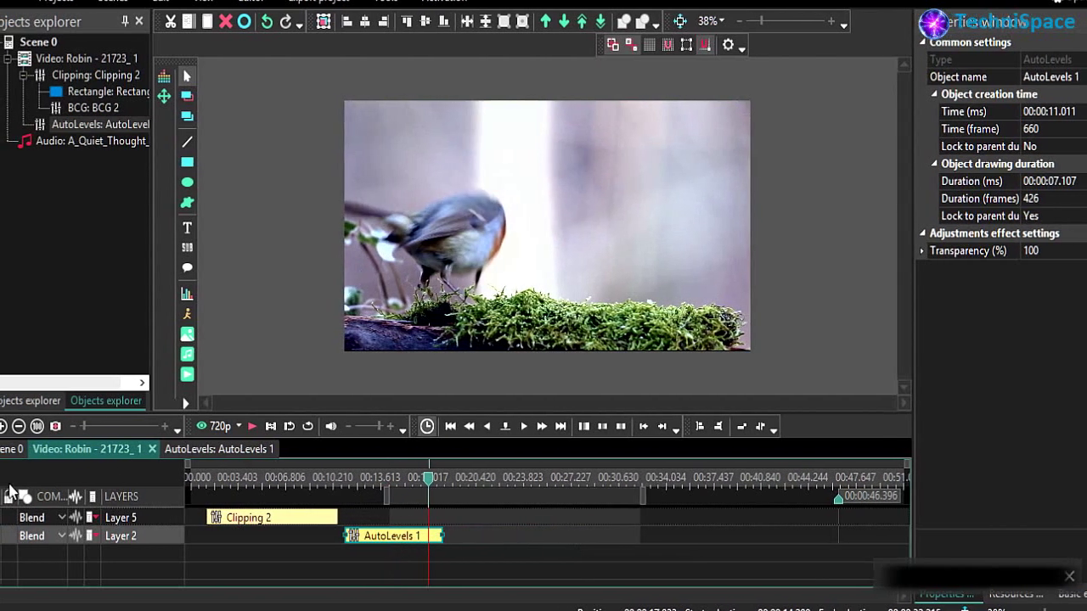
{"action": "left_click", "coordinate": [5, 448]}
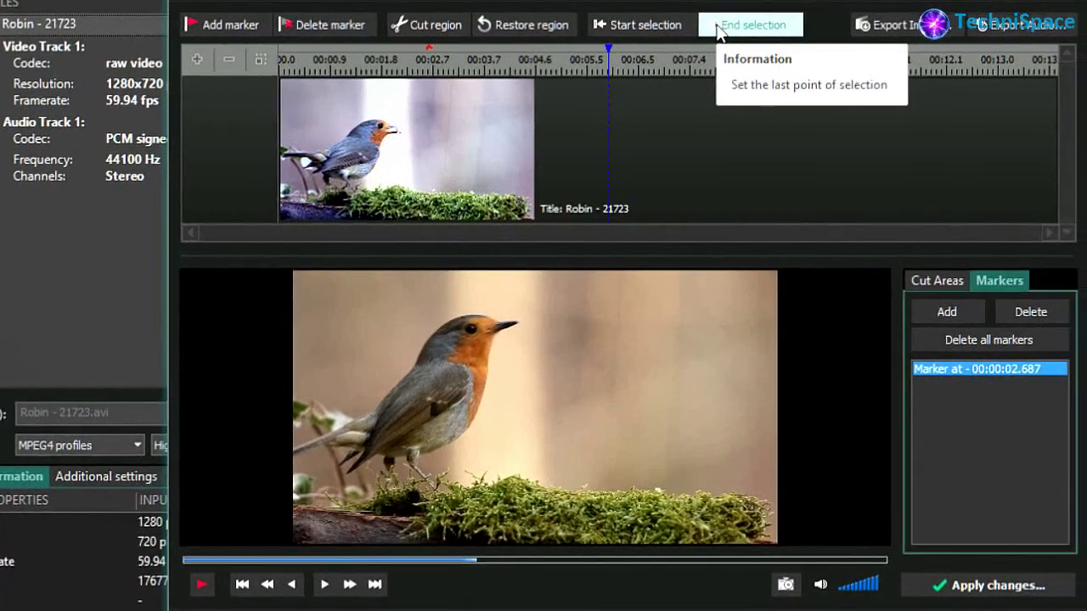
Set the end of the cut region and export the video as Robin -msic.avi past the premium prompt.
{"action": "left_click", "coordinate": [748, 31]}
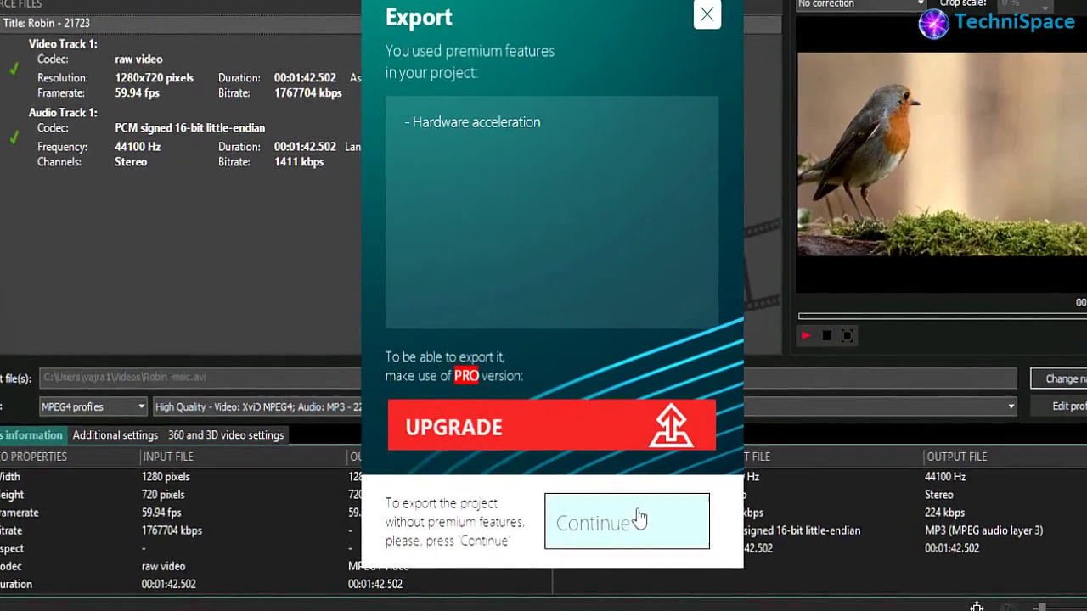
{"action": "left_click", "coordinate": [628, 520]}
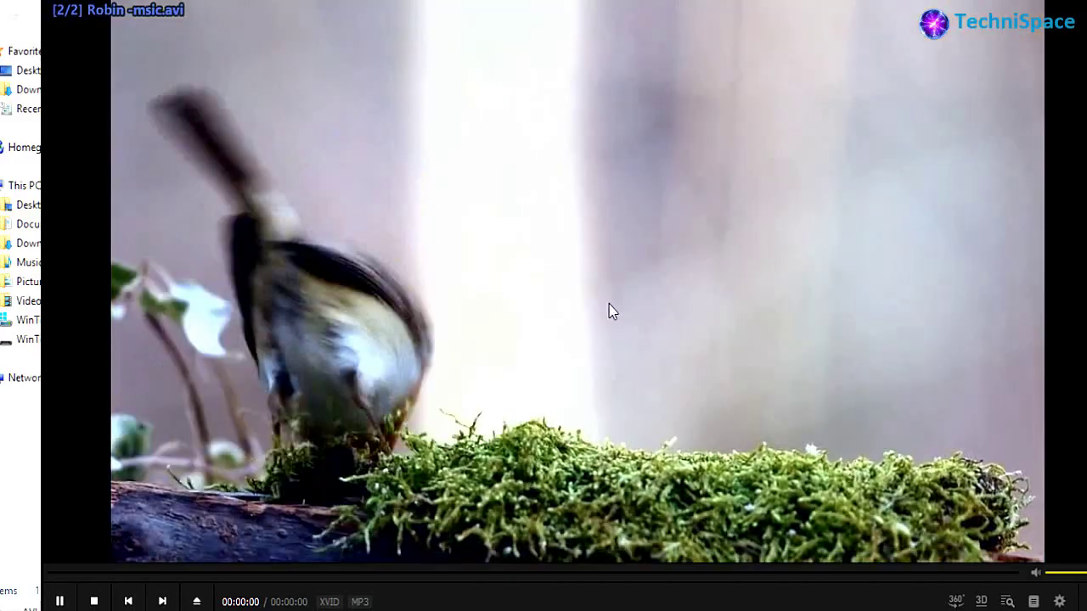
Watch Robin -msic.avi full screen in the media player, then return to windowed mode.
{"action": "double_click", "coordinate": [575, 303]}
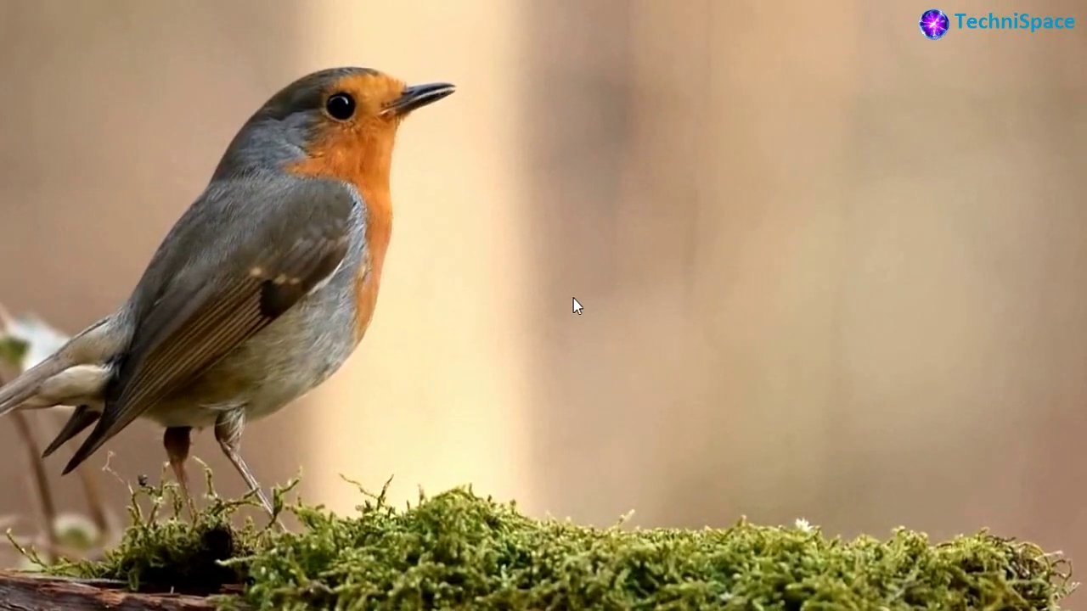
{"action": "double_click", "coordinate": [573, 298]}
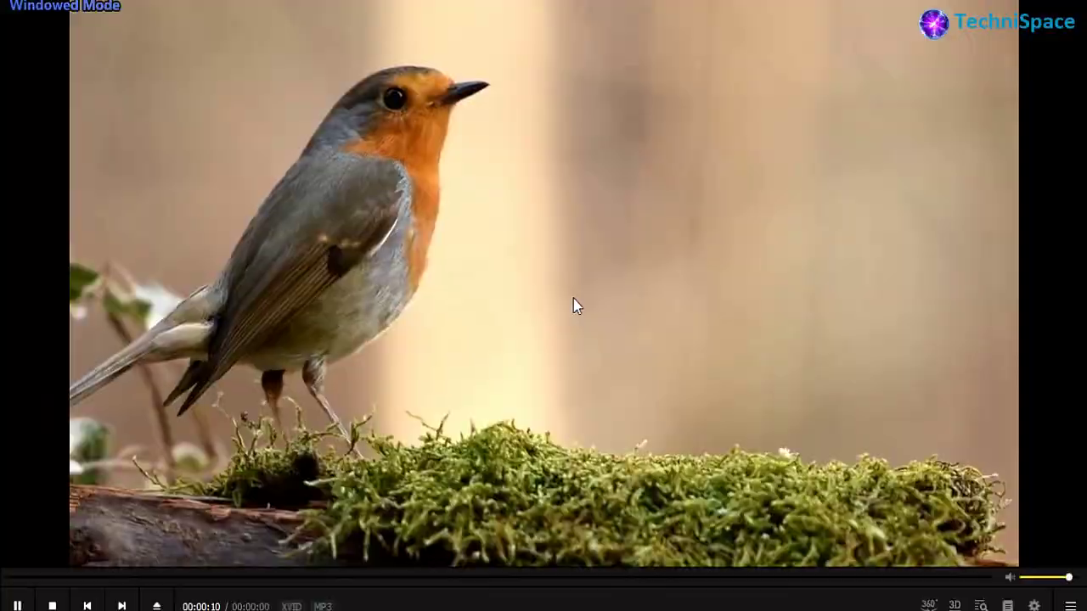